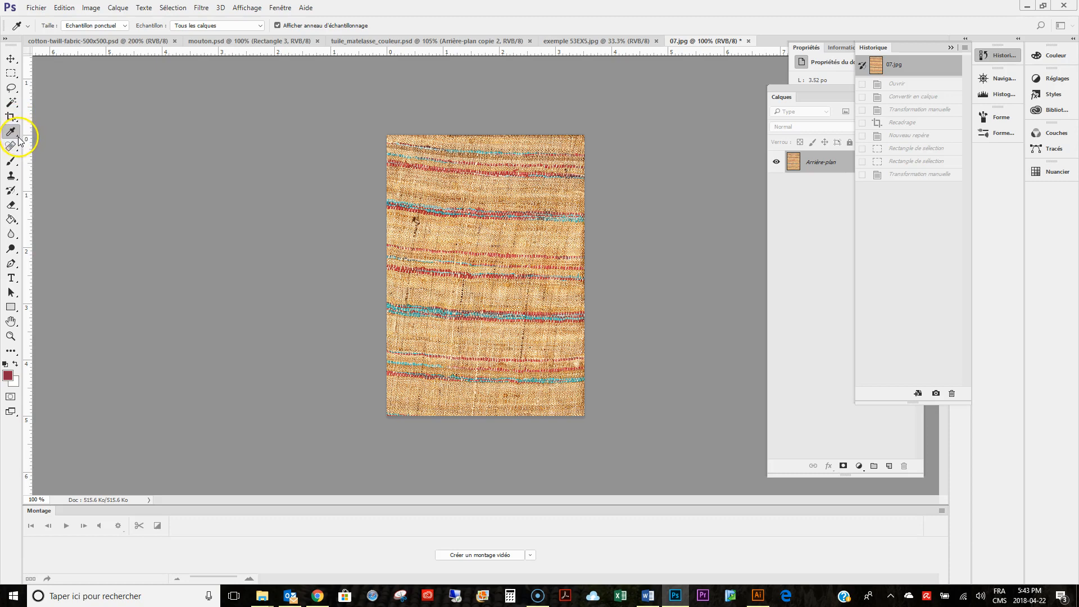
# Straighten the fabric layer with the Ruler tool, using a line about 400 px long along the dark vertical thread left of the centre
pyautogui.moveTo(19, 139); pyautogui.dragTo(48, 164)
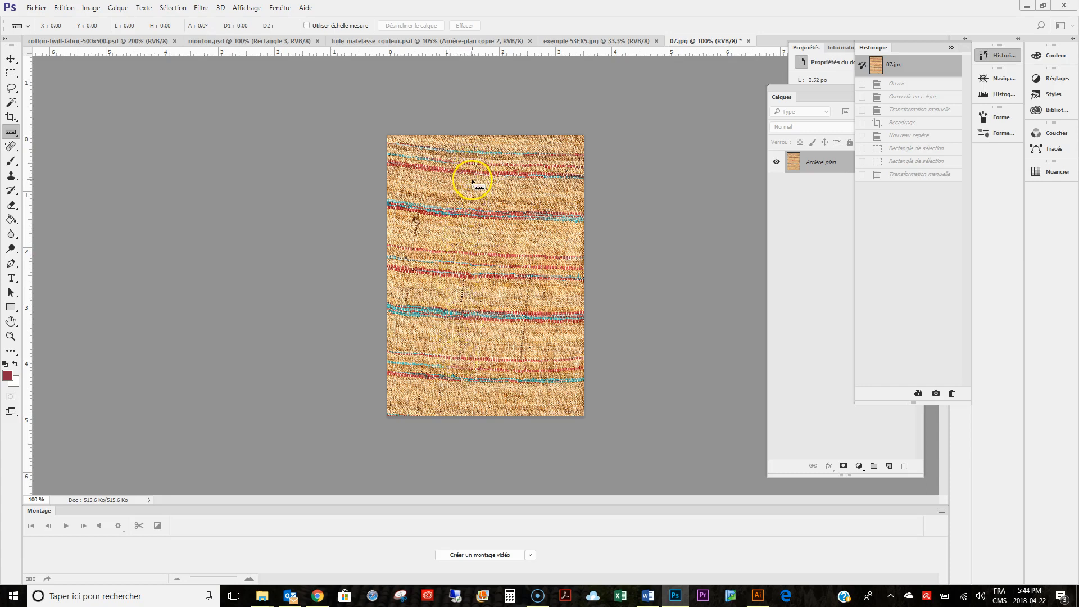
pyautogui.moveTo(472, 181); pyautogui.dragTo(447, 406)
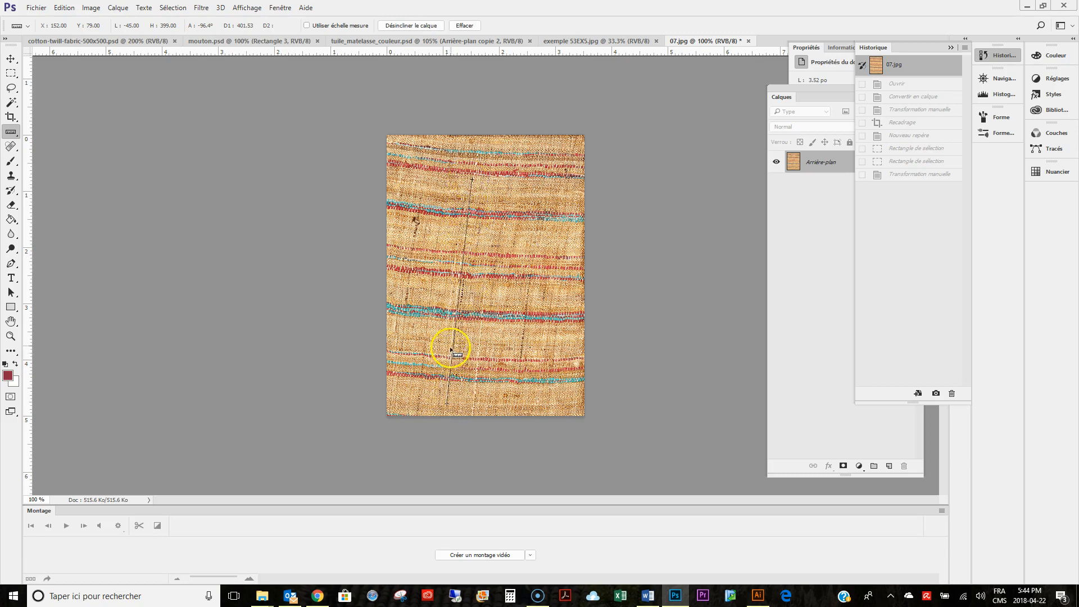
pyautogui.click(425, 26)
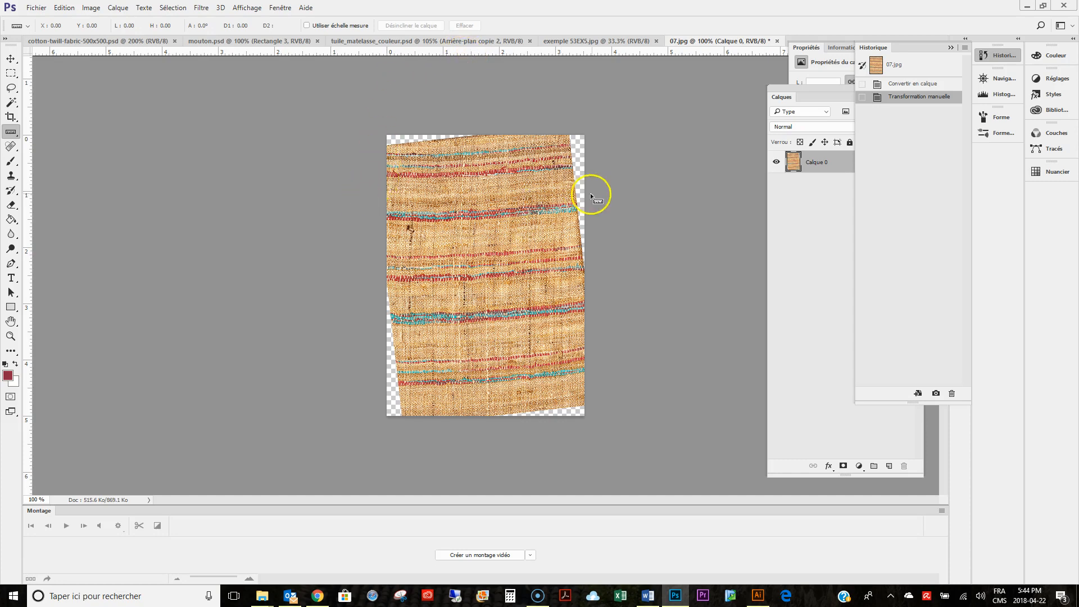
# Place a horizontal guide just below the second blue-red stripe and select the full-height fabric area from the central thread to the right edge
pyautogui.moveTo(471, 54); pyautogui.dragTo(495, 222)
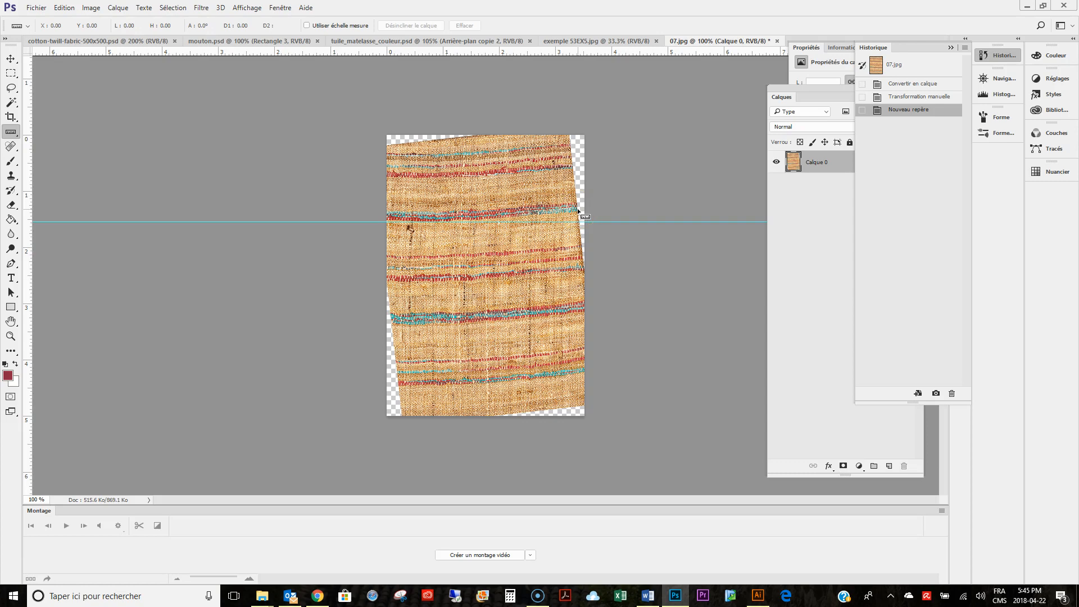
pyautogui.click(471, 208)
pyautogui.click(11, 75)
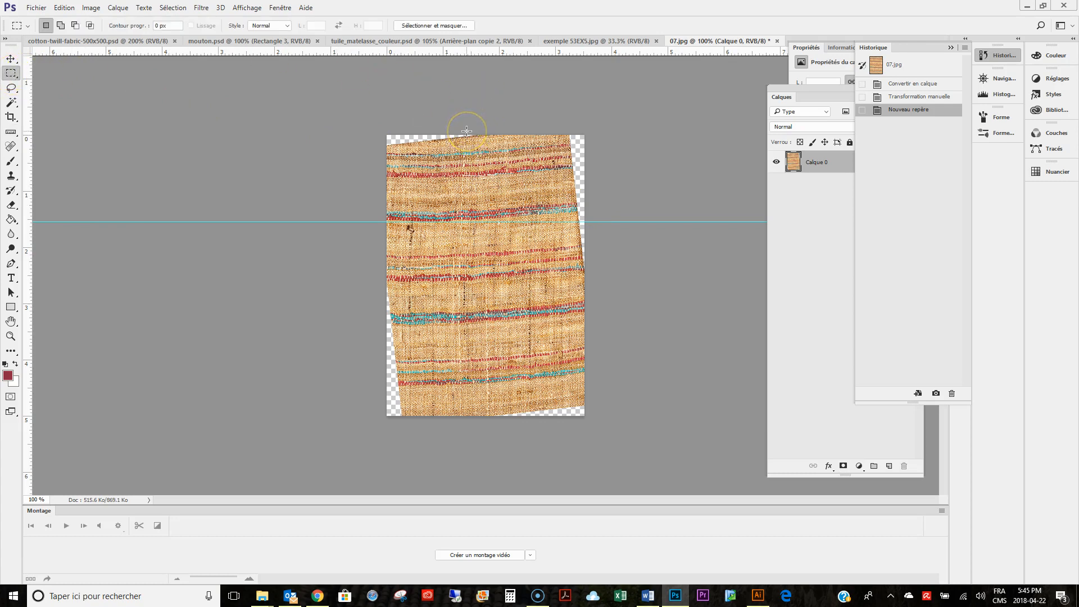
pyautogui.moveTo(464, 131); pyautogui.dragTo(635, 458)
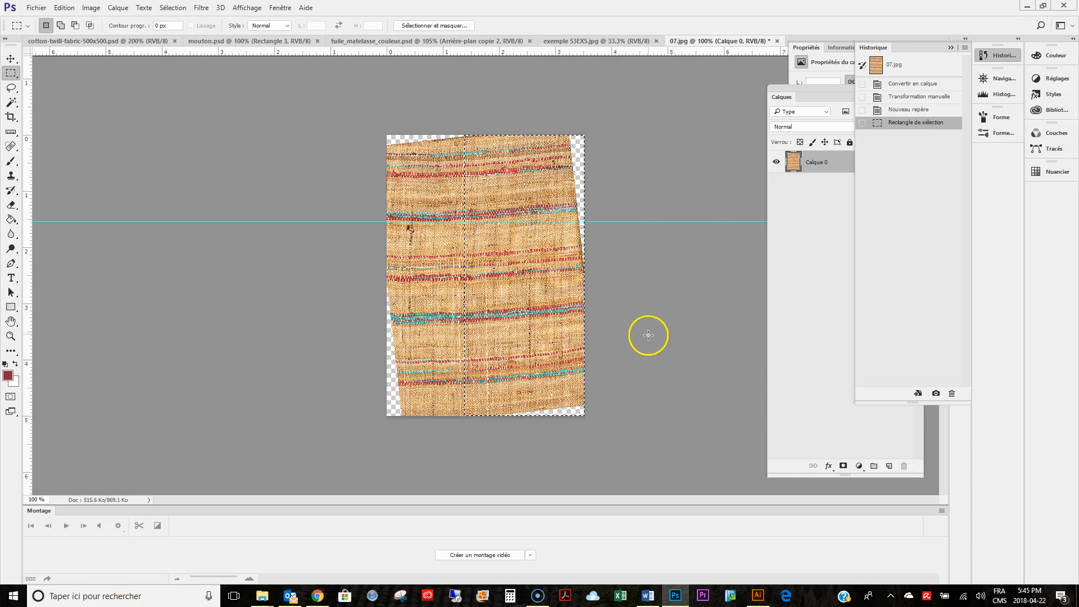
# Skew the selected area vertically by about 4.8° with the Perspective transform so its stripes run parallel to the guide, and deselect it
pyautogui.click(63, 8)
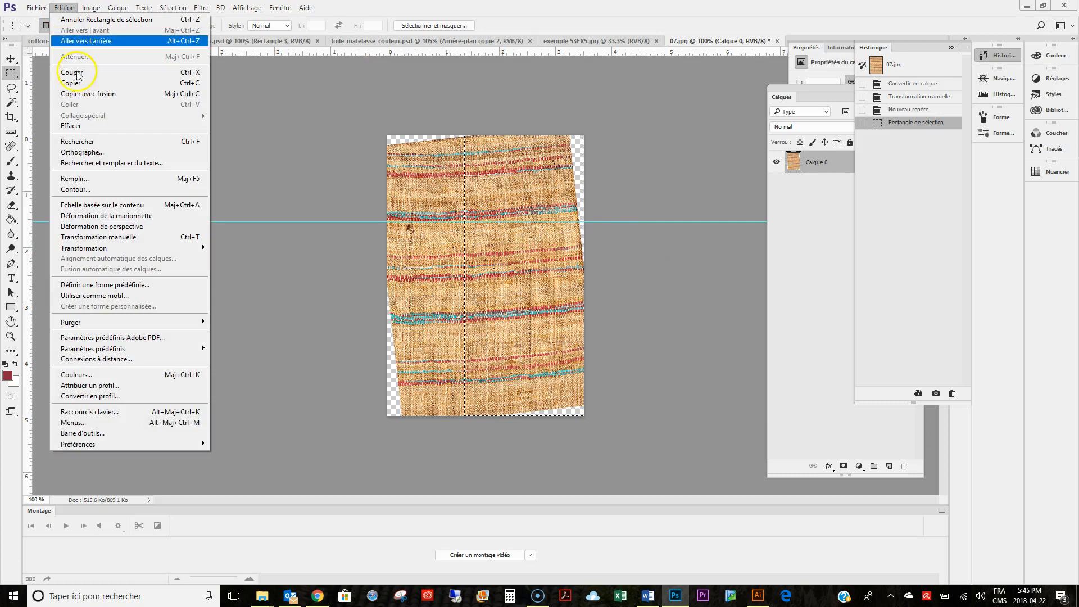
pyautogui.moveTo(98, 253)
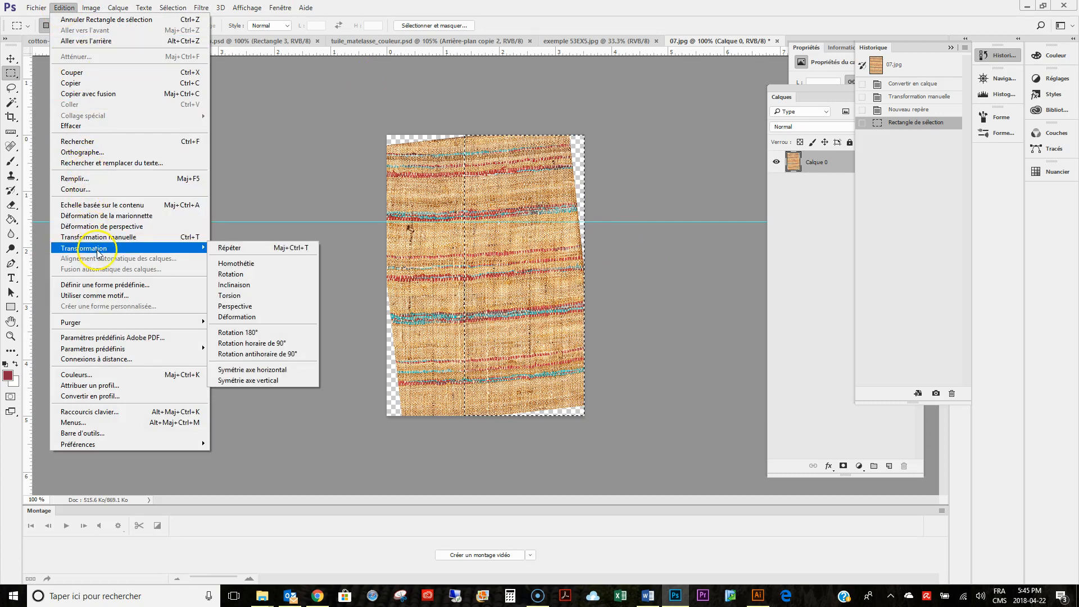
pyautogui.click(268, 303)
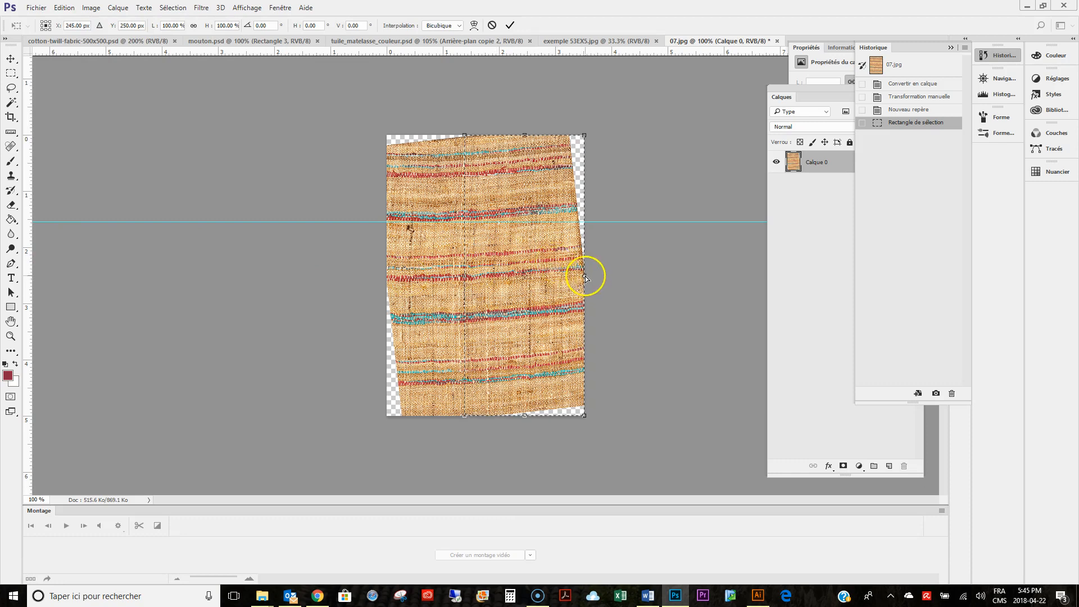
pyautogui.moveTo(585, 279); pyautogui.dragTo(583, 288)
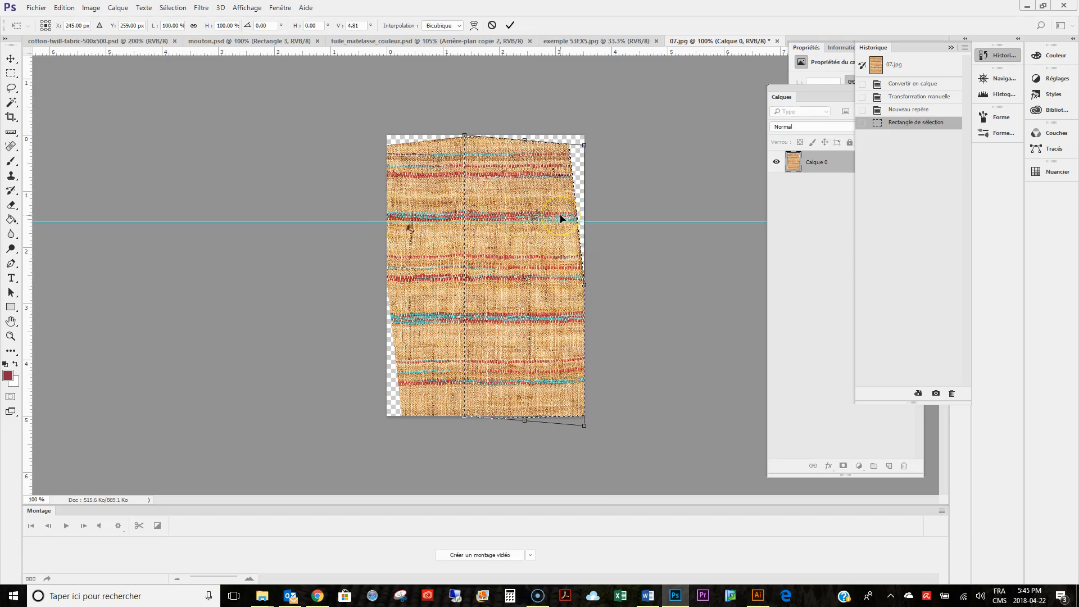
pyautogui.click(510, 25)
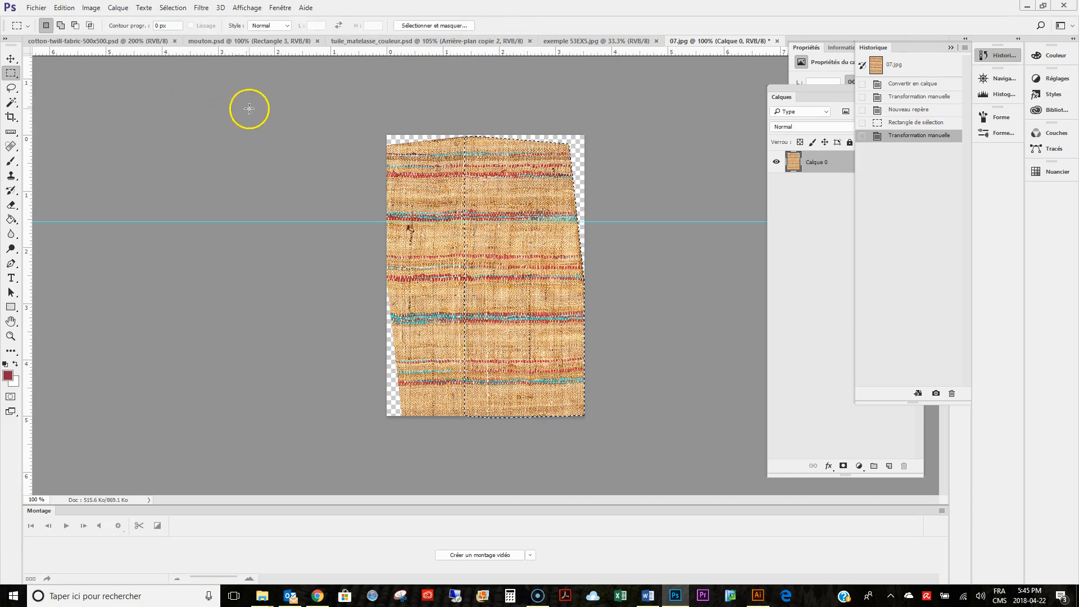
pyautogui.click(202, 139)
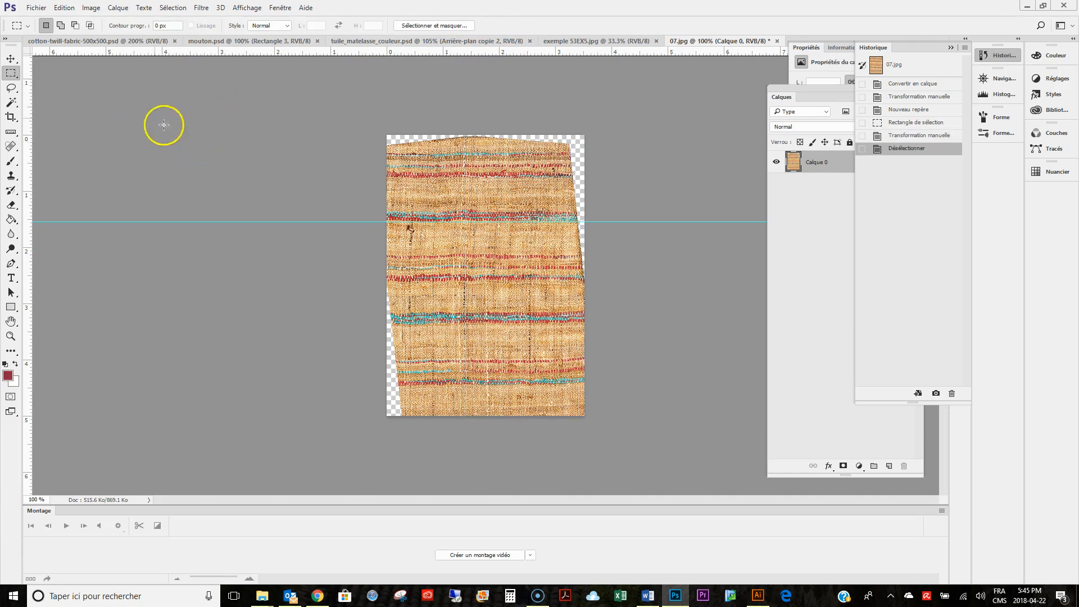
# Crop the image on all four sides to remove the transparent edges around the fabric
pyautogui.click(11, 117)
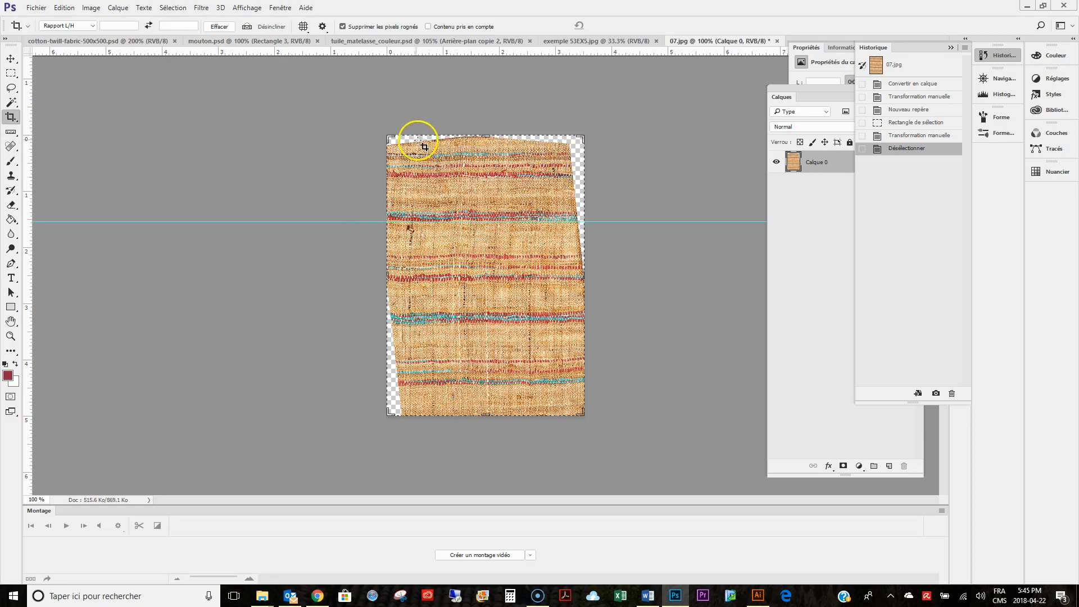
pyautogui.moveTo(484, 139); pyautogui.dragTo(486, 146)
pyautogui.moveTo(584, 272); pyautogui.dragTo(576, 277)
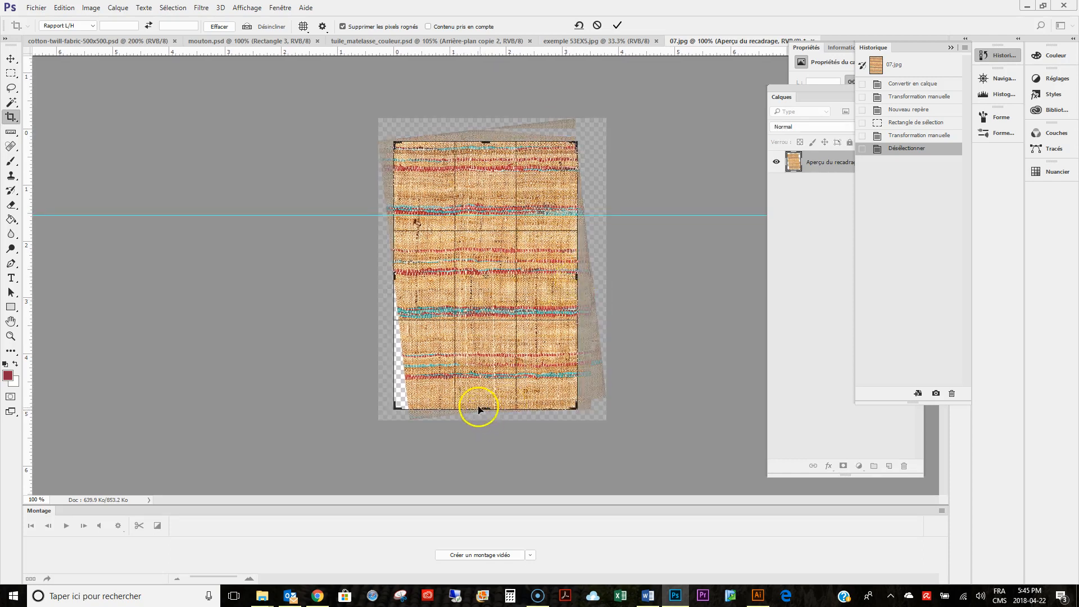
pyautogui.moveTo(396, 277); pyautogui.dragTo(409, 277)
pyautogui.moveTo(486, 406); pyautogui.dragTo(484, 403)
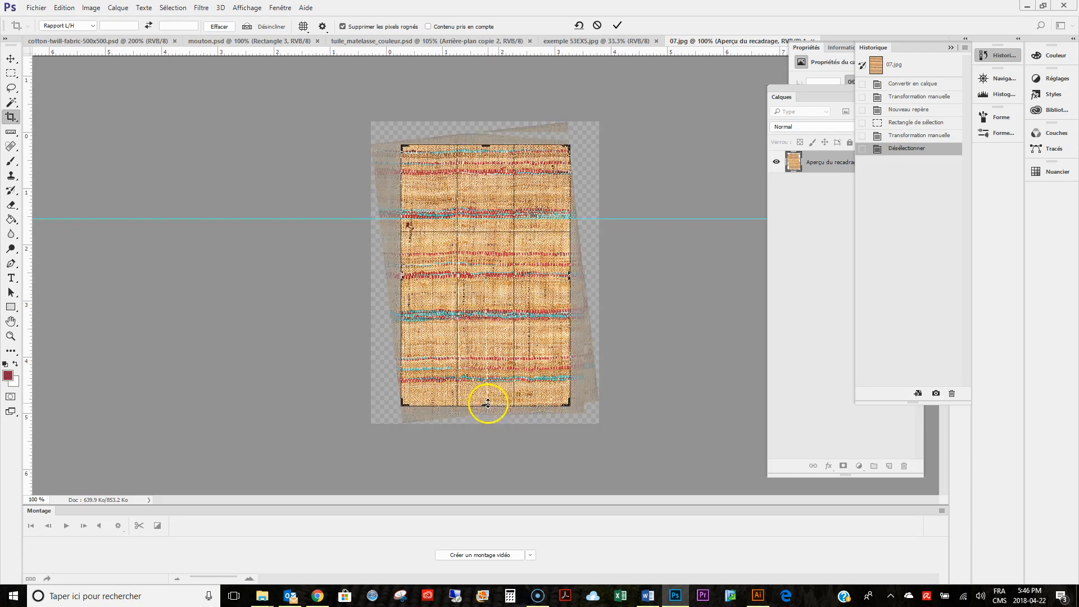
pyautogui.click(617, 25)
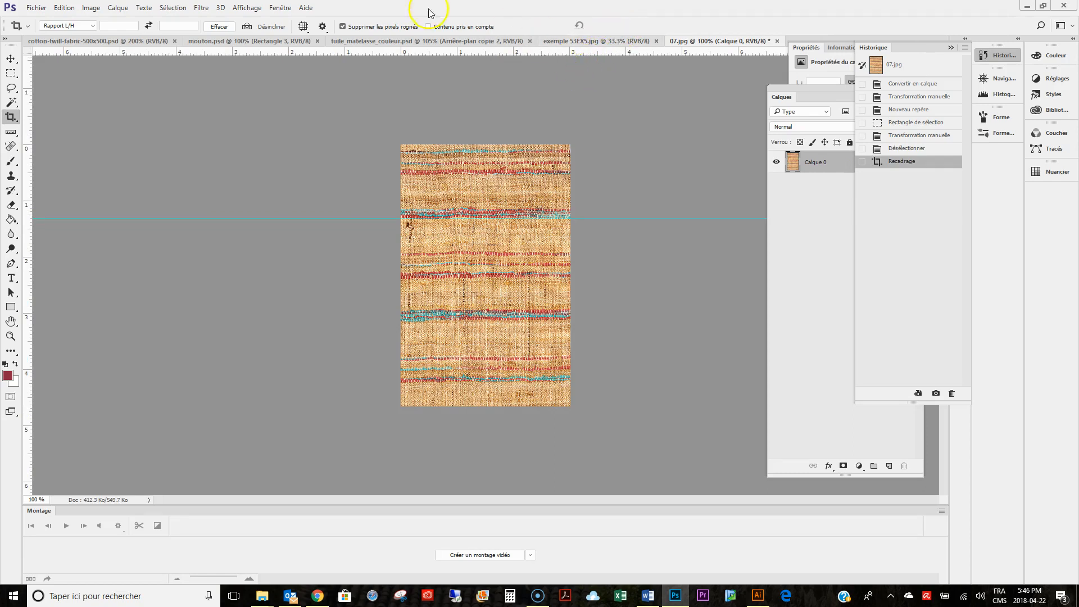
# Apply the Offset (Translation) filter with wrap-around and a horizontal shift of +413 pixels, and move the horizontal guide above the image
pyautogui.click(201, 7)
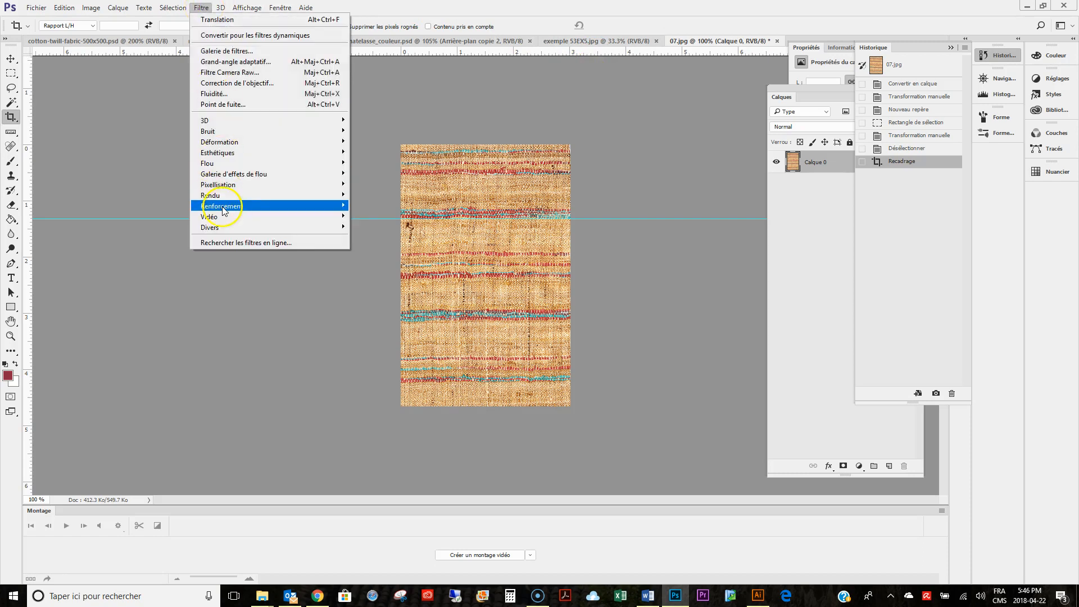
pyautogui.moveTo(214, 227)
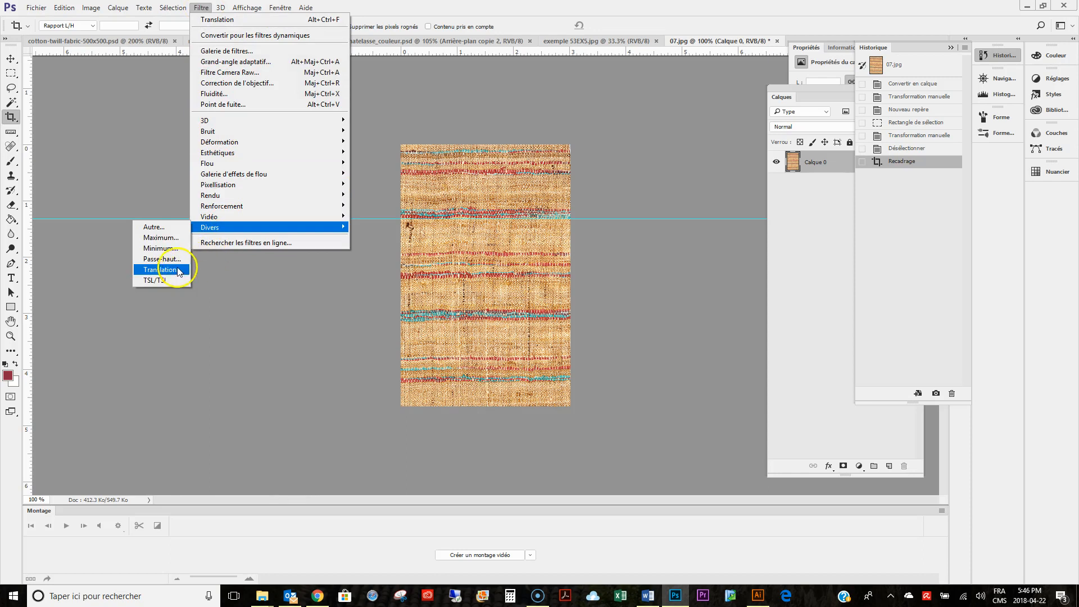
pyautogui.click(176, 269)
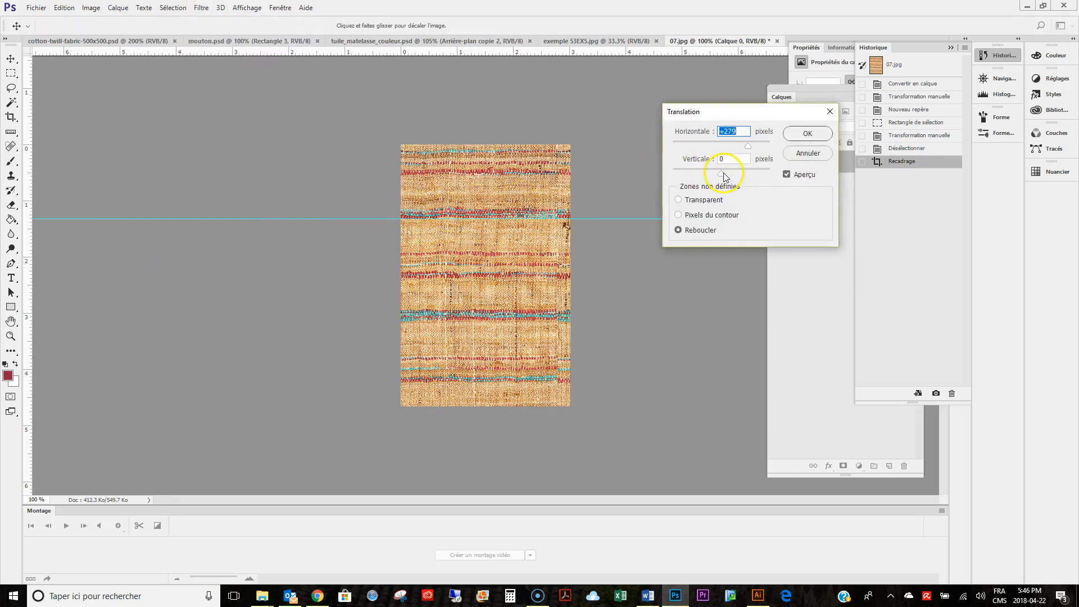
pyautogui.moveTo(754, 150); pyautogui.dragTo(754, 146)
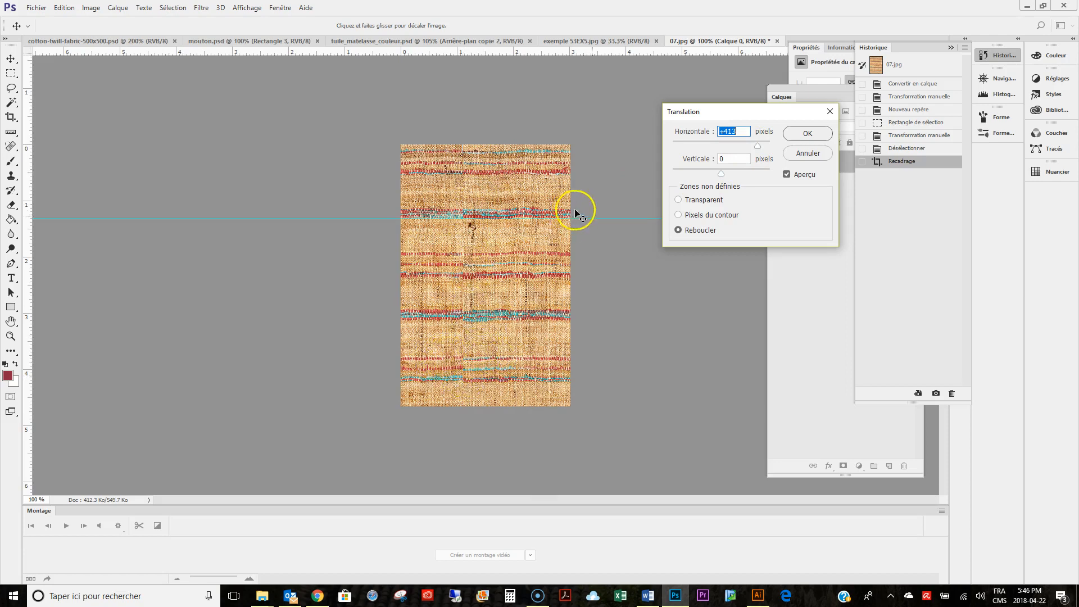
pyautogui.moveTo(594, 219); pyautogui.dragTo(600, 126)
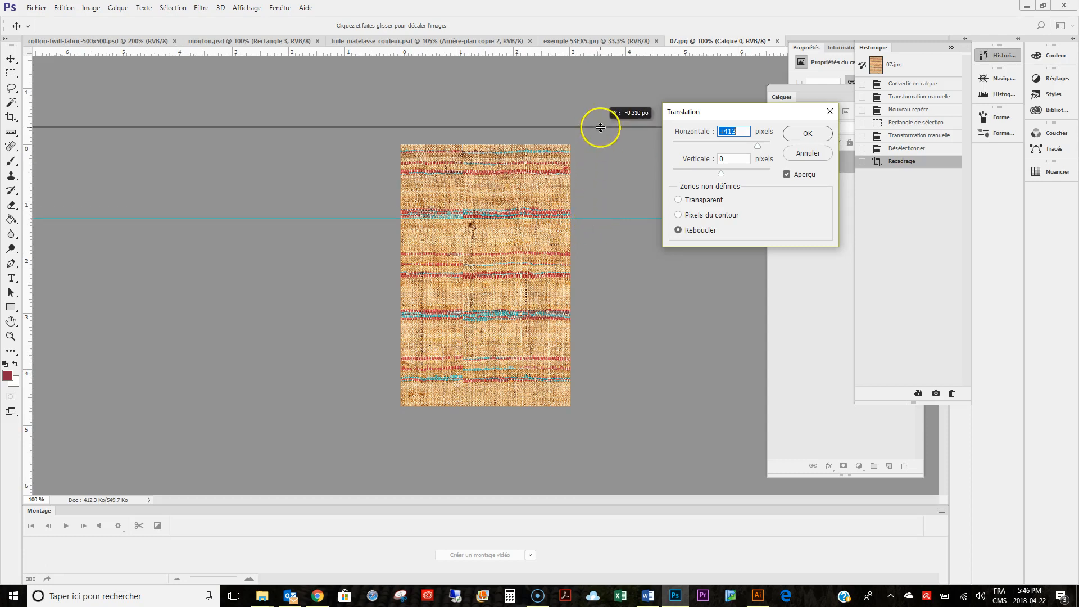
pyautogui.click(820, 139)
# Hide the seam in the upper blue-red stripe with the Clone Stamp, sampling from the same stripe near the fabric's right edge
pyautogui.press('z')
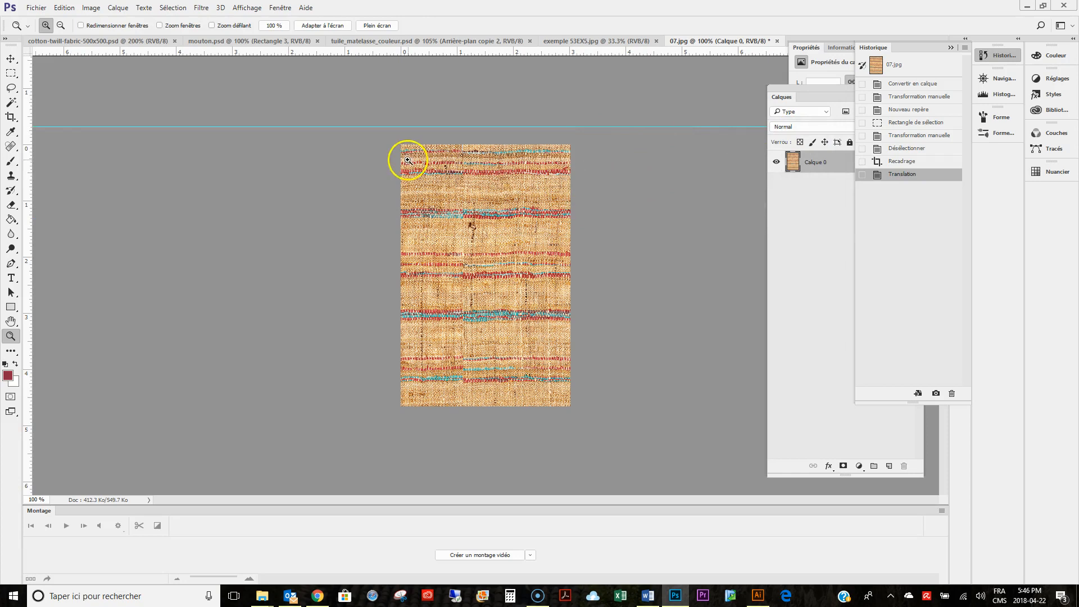
pyautogui.moveTo(385, 137); pyautogui.dragTo(601, 416)
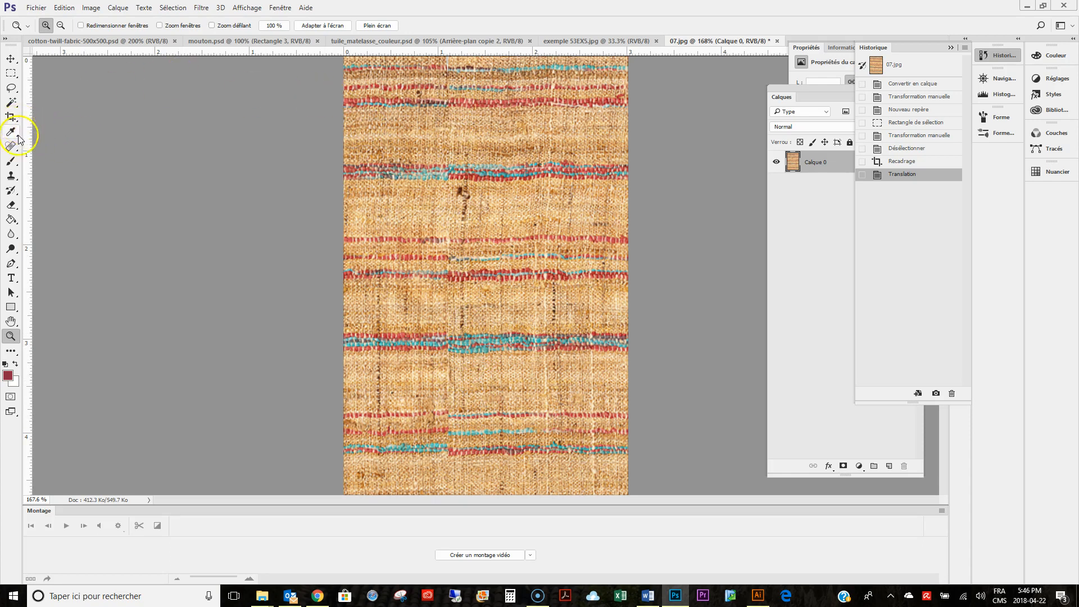
pyautogui.click(13, 176)
pyautogui.click(45, 178)
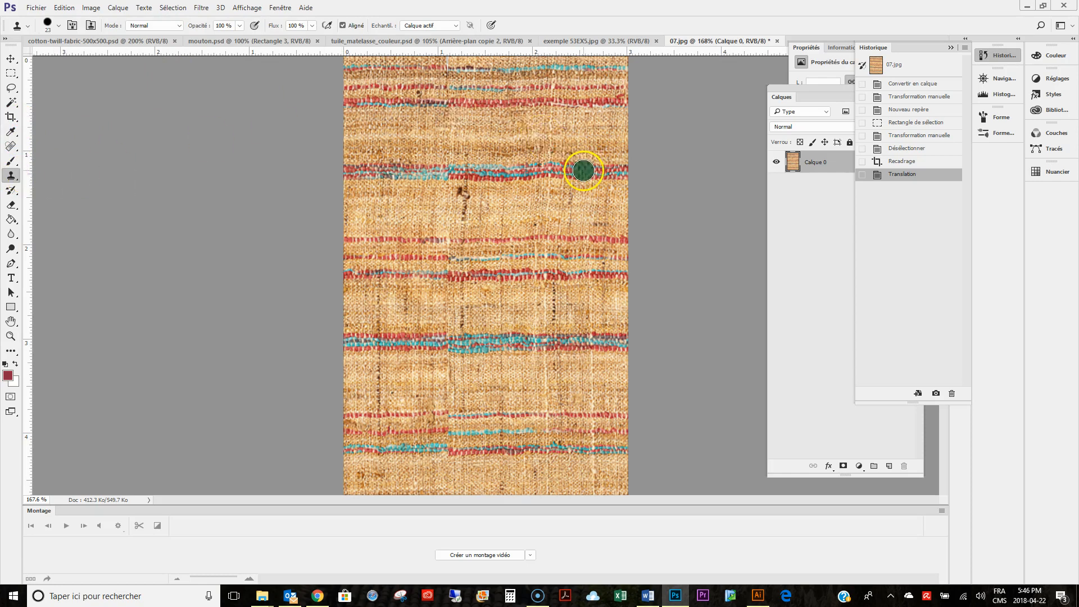
pyautogui.keyDown('alt'); pyautogui.click(594, 170); pyautogui.keyUp('alt')
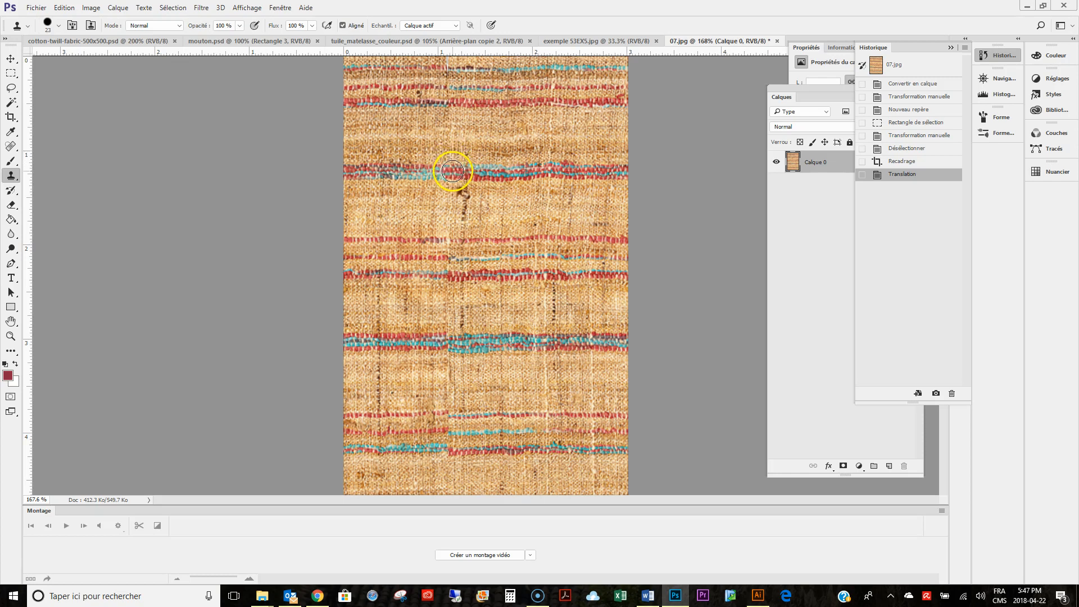
pyautogui.moveTo(443, 173); pyautogui.dragTo(419, 173)
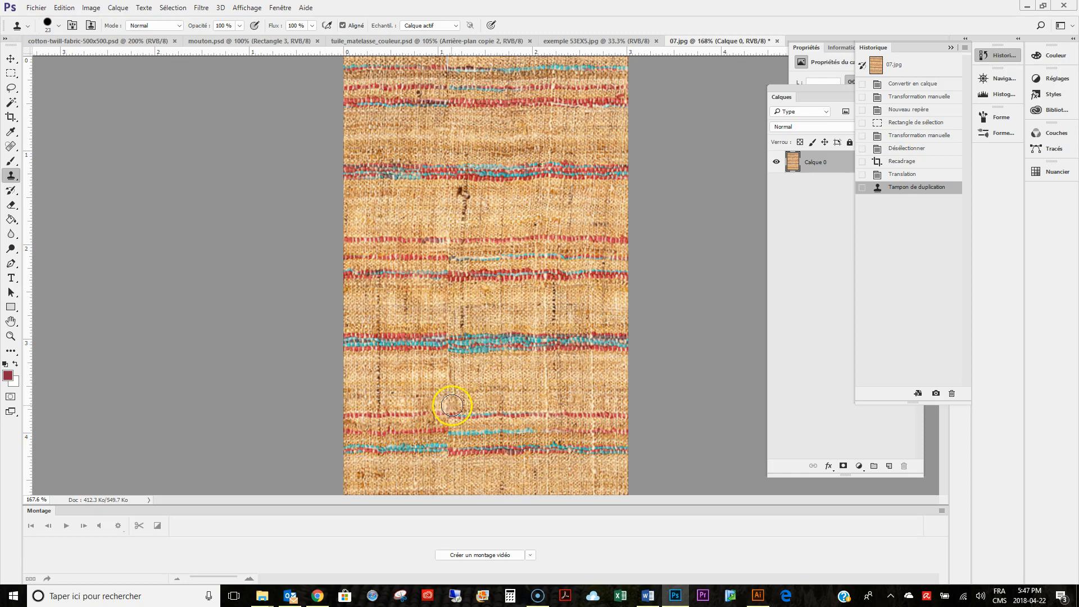
# Clone over the seam in the lowest blue-red stripe and in the two thin stripes just above it
pyautogui.keyDown('alt'); pyautogui.click(399, 449); pyautogui.keyUp('alt')
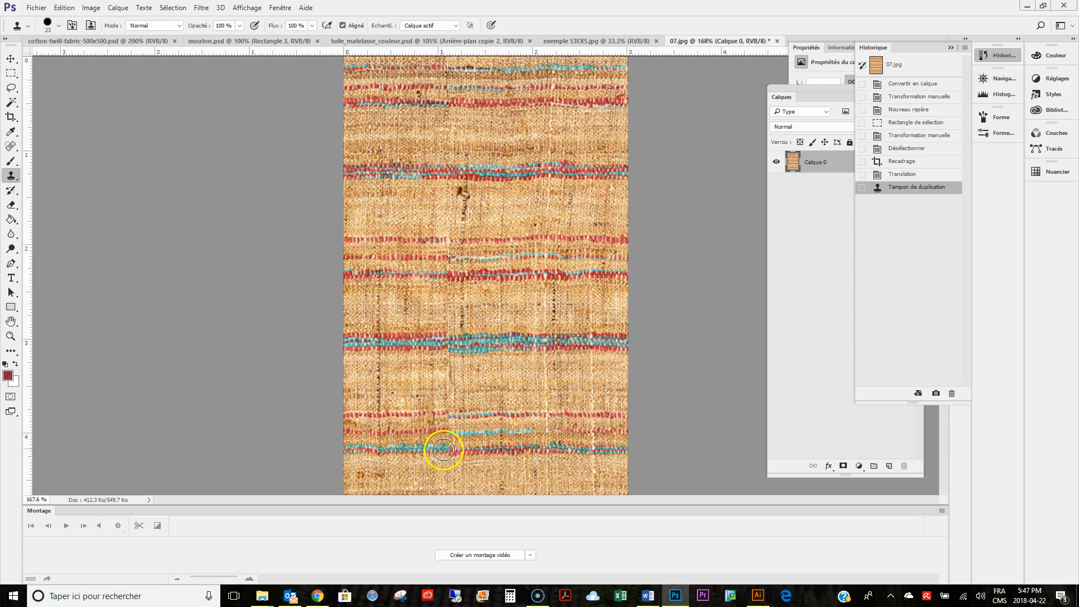
pyautogui.click(481, 451)
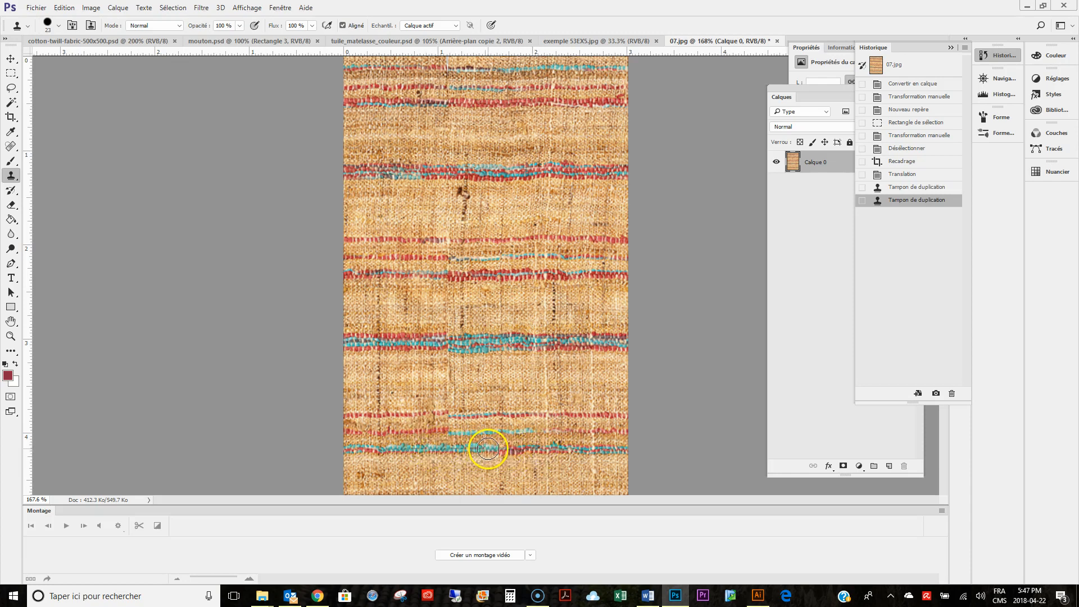
pyautogui.moveTo(488, 449); pyautogui.dragTo(509, 442)
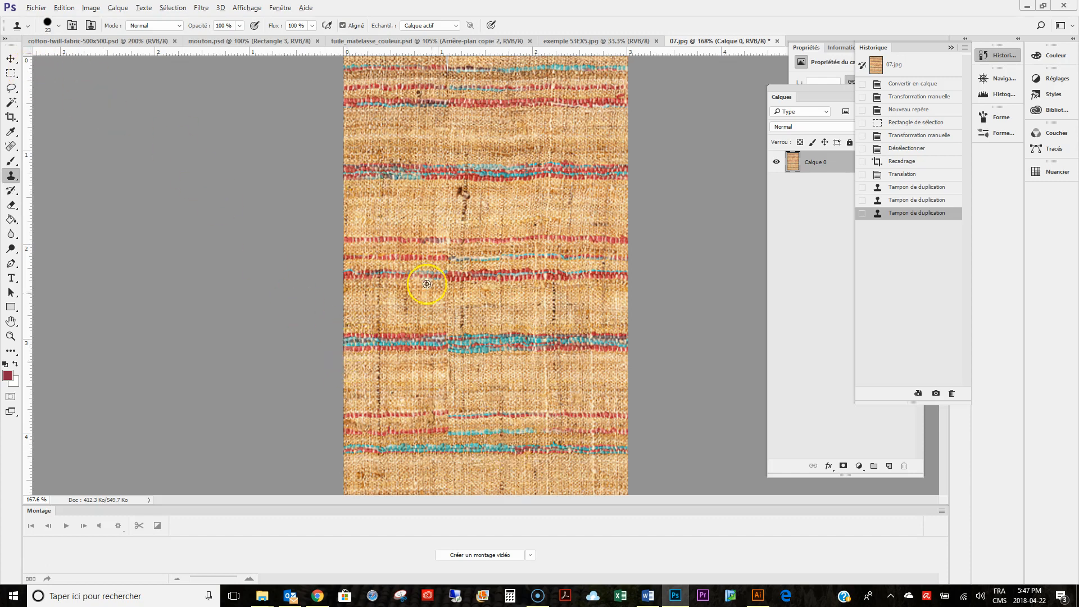
pyautogui.keyDown('alt'); pyautogui.click(500, 430); pyautogui.keyUp('alt')
pyautogui.moveTo(463, 426); pyautogui.dragTo(431, 432)
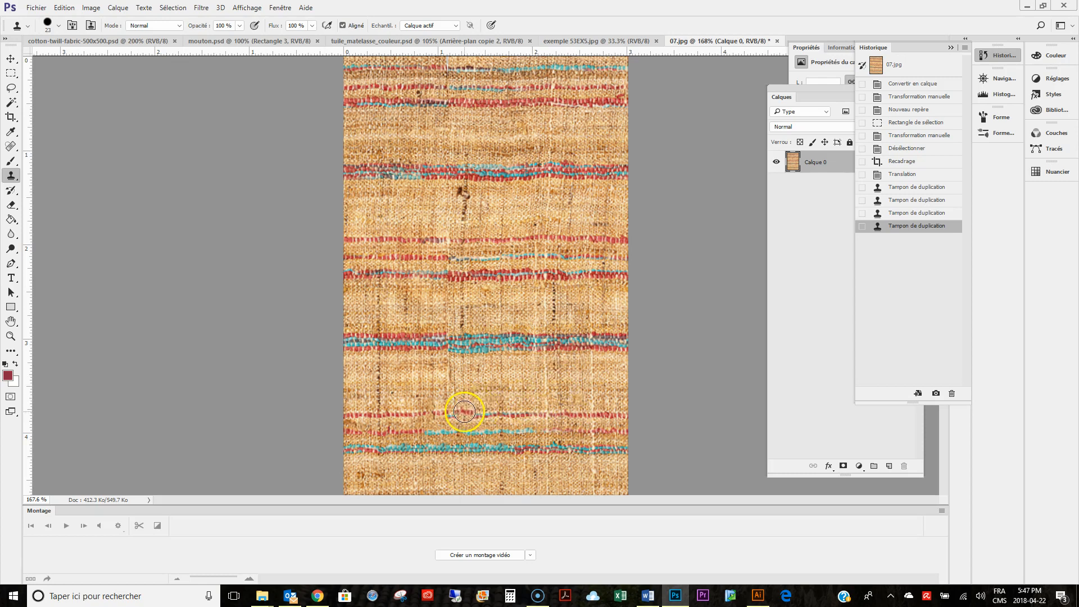
pyautogui.moveTo(463, 415); pyautogui.dragTo(433, 414)
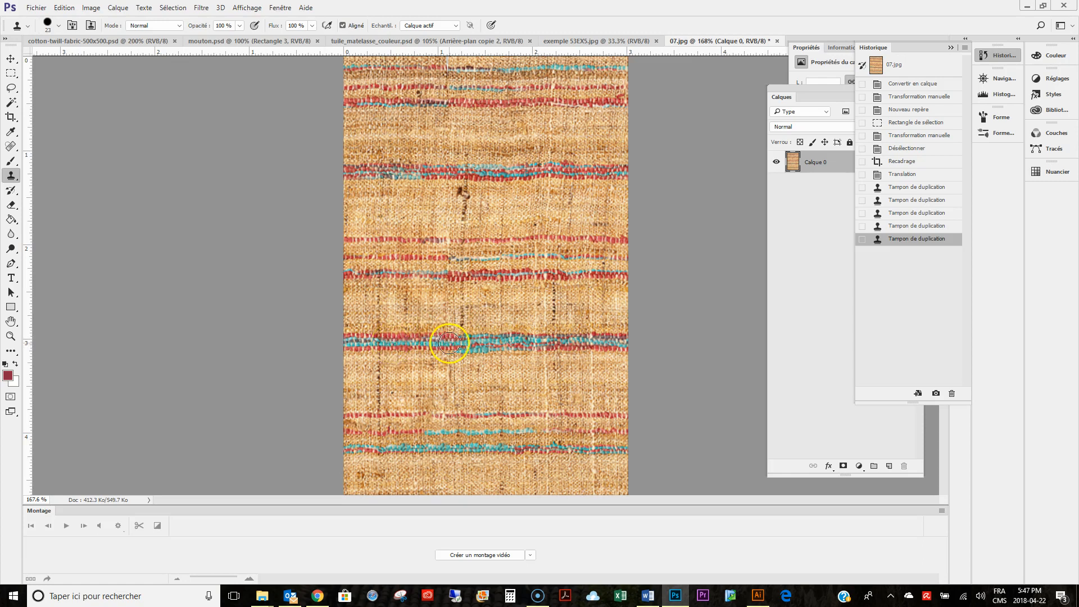
# Clone over the seam in the wide blue stripe, the red stripe above it and the neighbouring thin blue stripe
pyautogui.moveTo(448, 342); pyautogui.dragTo(534, 324)
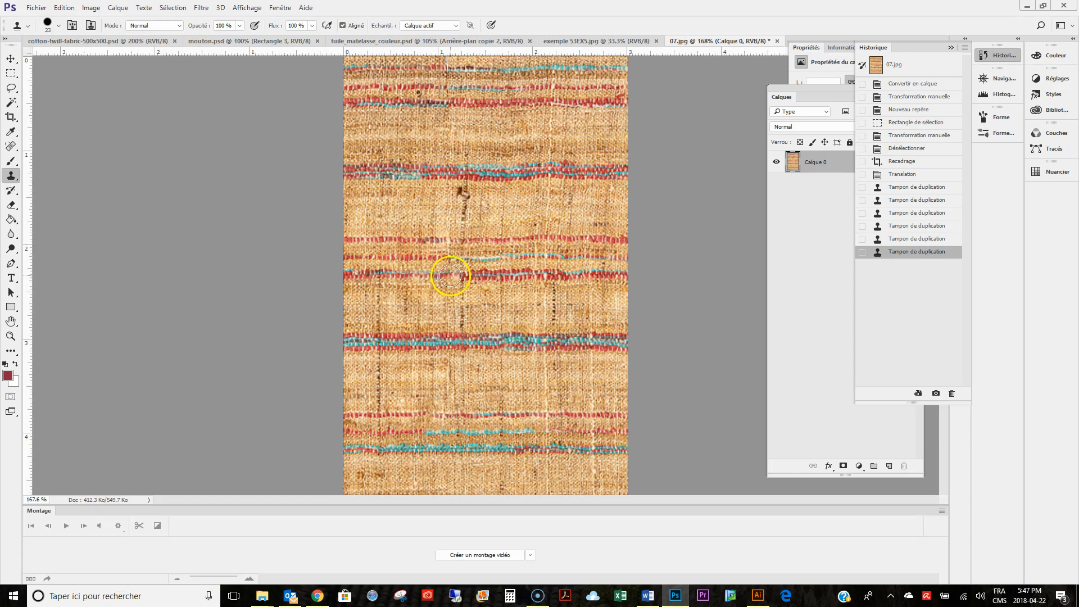
pyautogui.moveTo(445, 278)
pyautogui.mouseDown()
pyautogui.moveTo(518, 254)
pyautogui.moveTo(489, 277)
pyautogui.moveTo(450, 270)
pyautogui.moveTo(500, 272)
pyautogui.mouseUp()
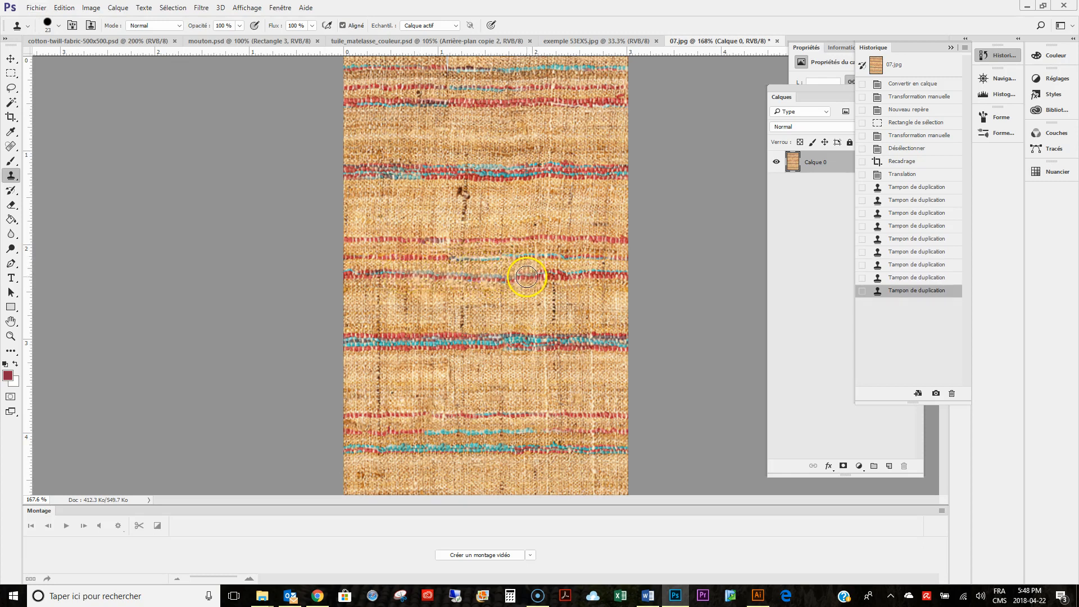
pyautogui.moveTo(523, 277); pyautogui.dragTo(543, 275)
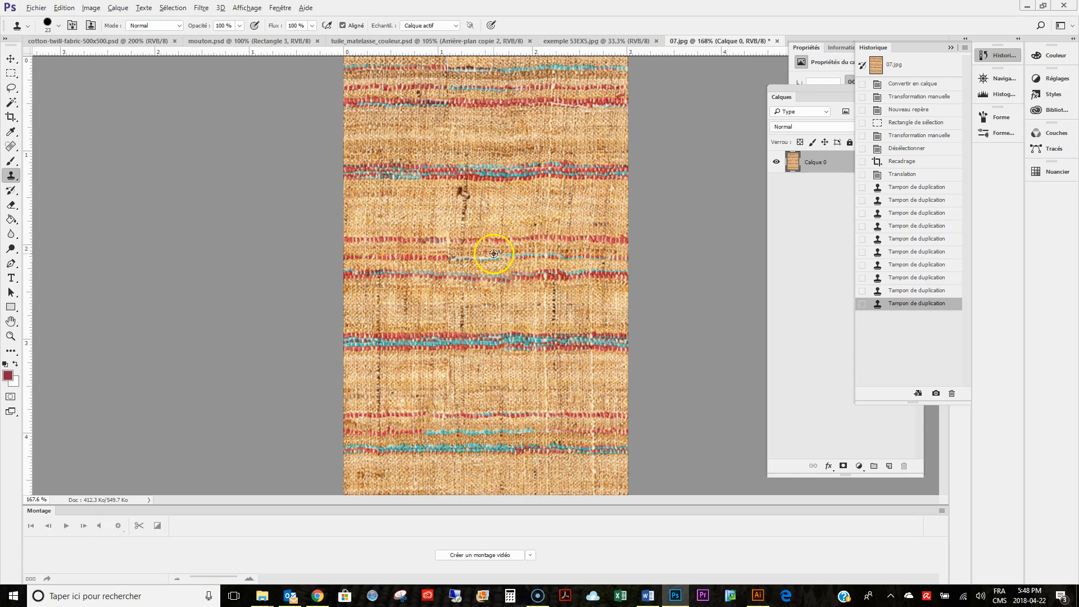
pyautogui.moveTo(488, 257); pyautogui.dragTo(453, 256)
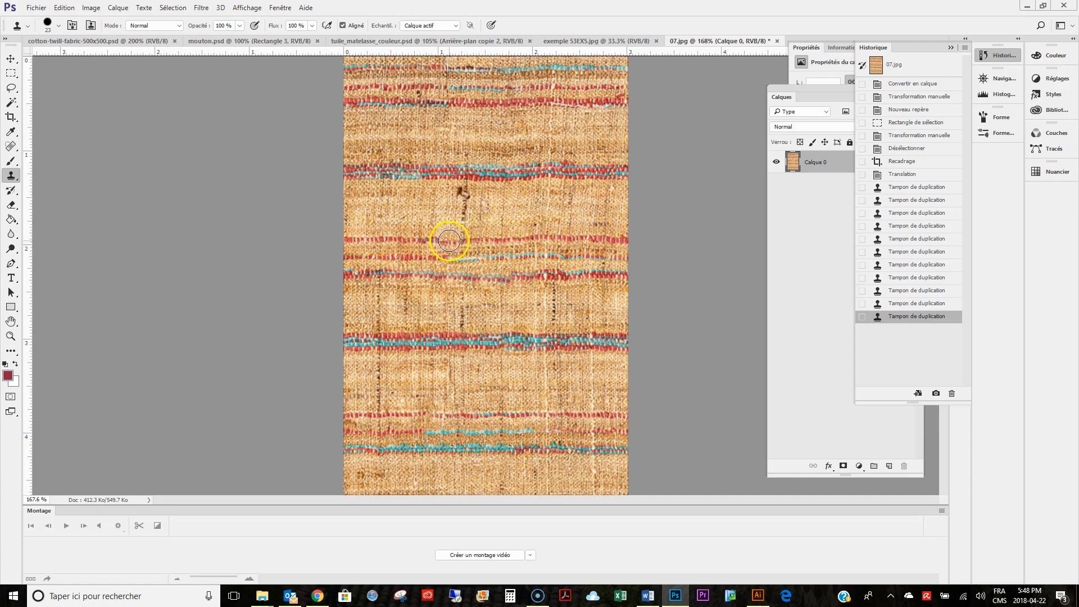
# Clone over the remaining seam in the top and bottom red stripes of the middle three-stripe group
pyautogui.moveTo(450, 241); pyautogui.dragTo(418, 236)
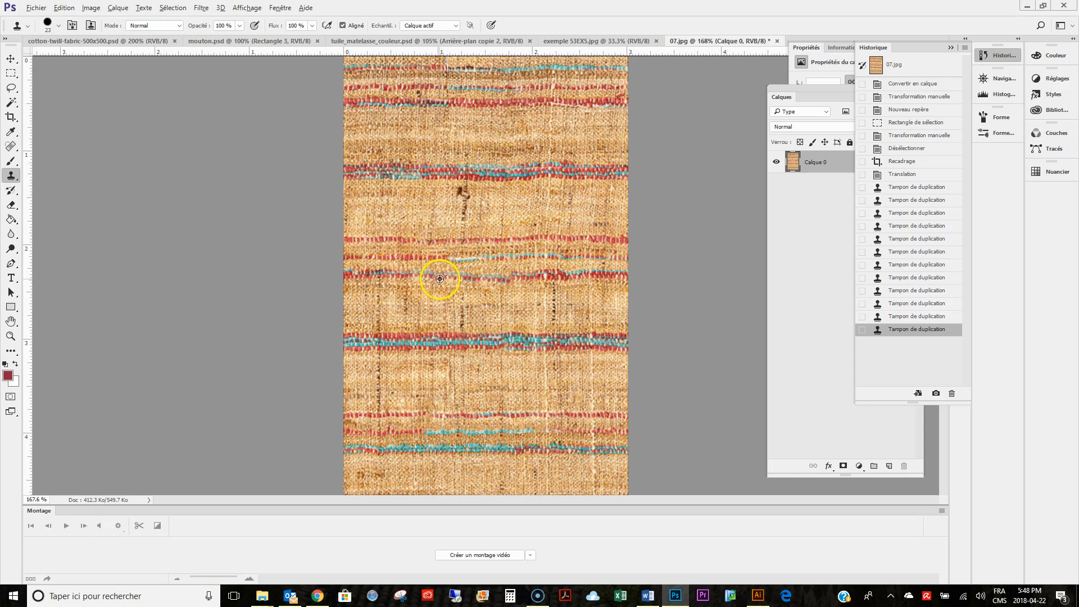
pyautogui.moveTo(511, 277); pyautogui.dragTo(529, 275)
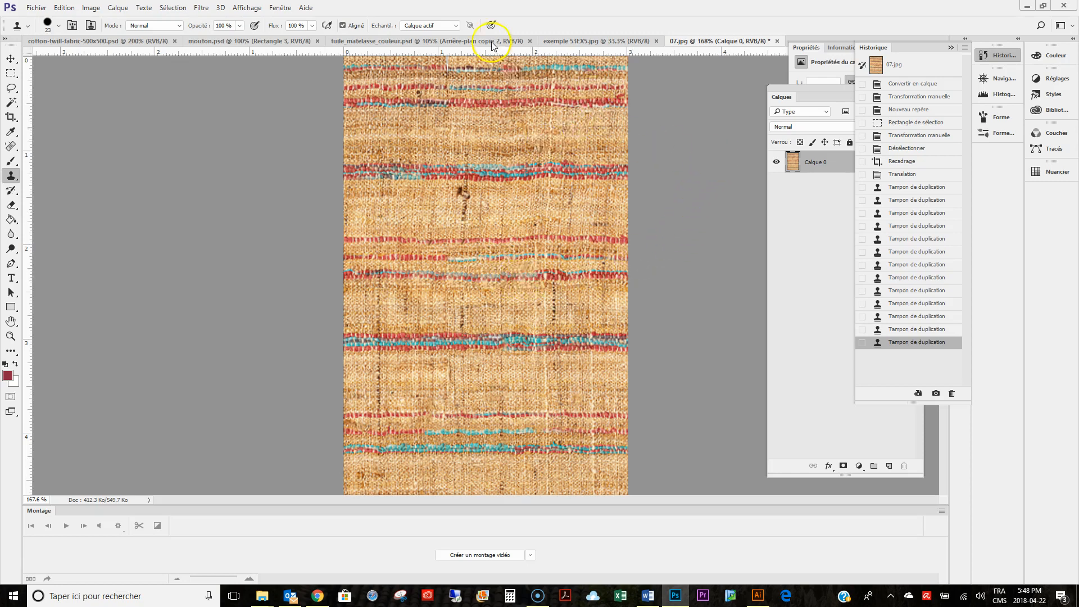
# Apply the Offset (Translation) filter with wrap-around at 0 horizontal and +179 pixels vertical, and clone away the dark knot in the plain band
pyautogui.click(200, 8)
pyautogui.moveTo(225, 227)
pyautogui.click(159, 270)
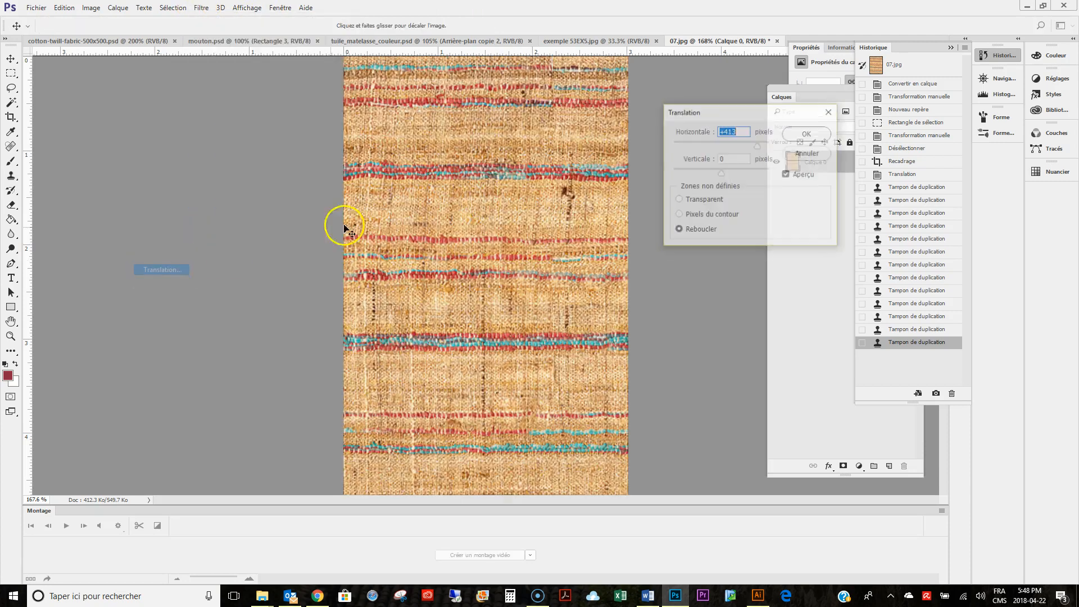
pyautogui.write('0')
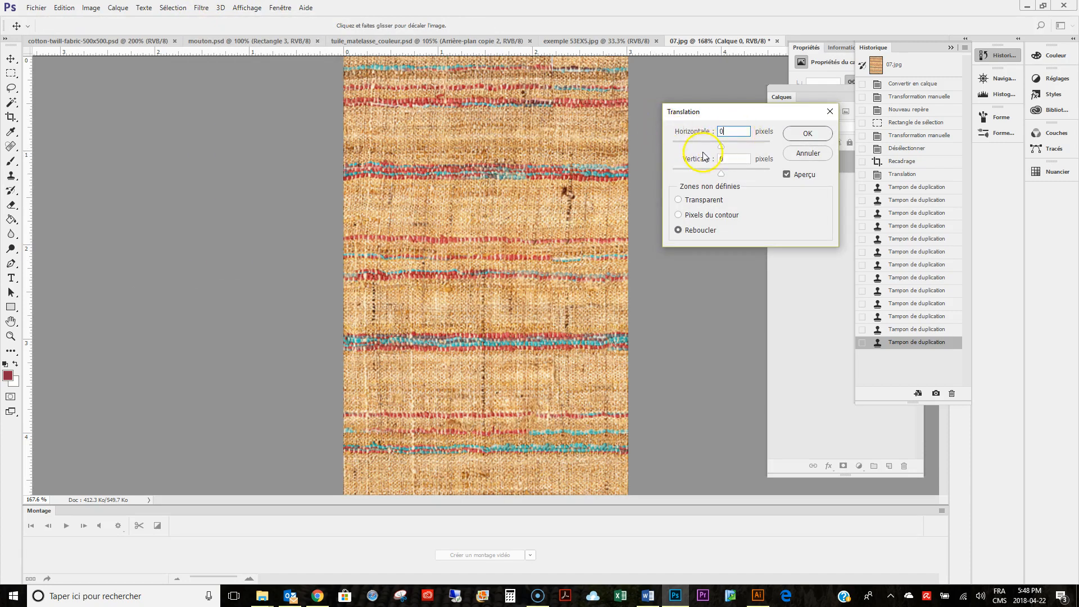
pyautogui.moveTo(723, 176); pyautogui.dragTo(733, 175)
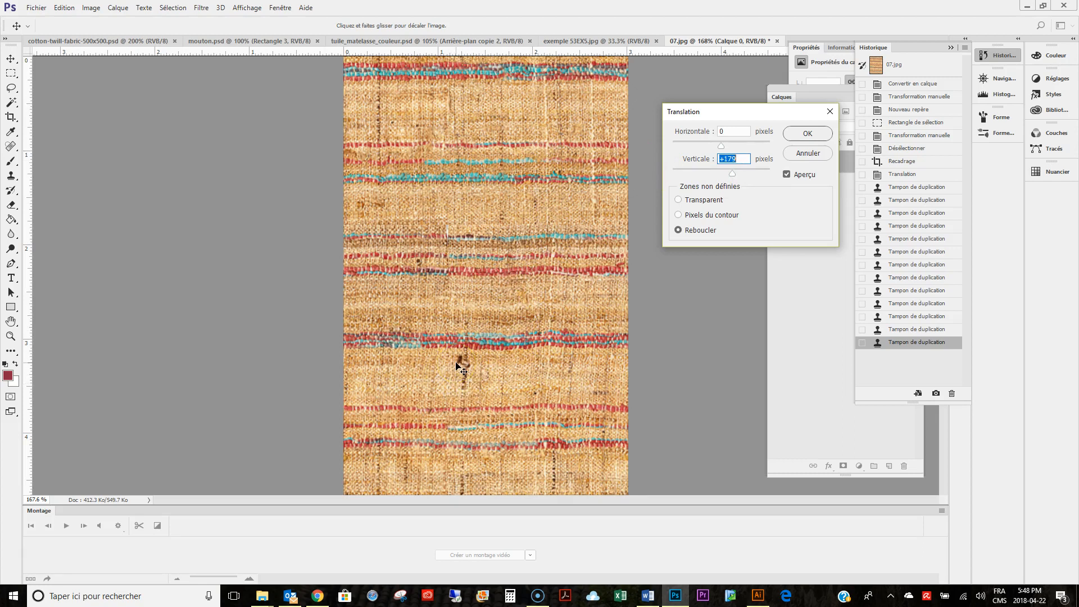
pyautogui.click(805, 138)
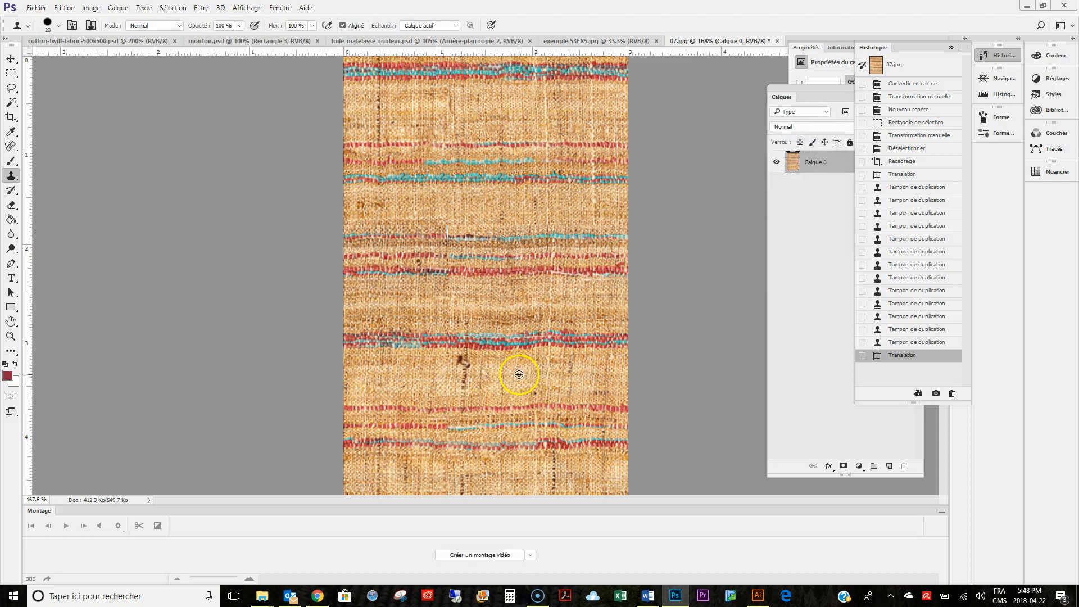
pyautogui.moveTo(465, 370)
pyautogui.mouseDown()
pyautogui.moveTo(458, 362)
pyautogui.moveTo(464, 382)
pyautogui.mouseUp()
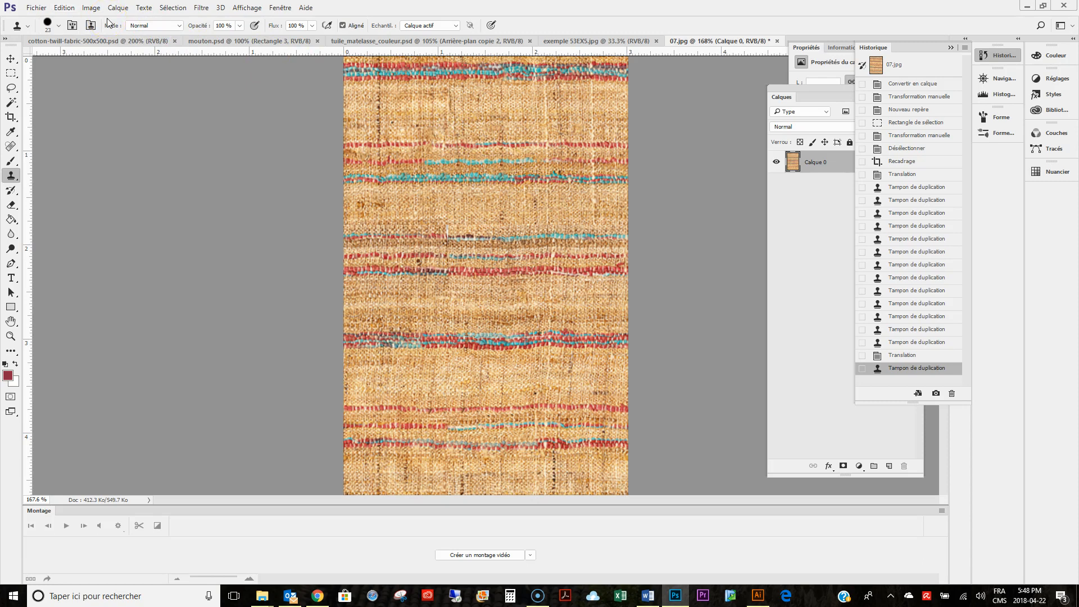
# Select the entire fabric tile and define it as a pattern named 07.jpg
pyautogui.hotkey('ctrl', '-')
pyautogui.hotkey('ctrl', '-')
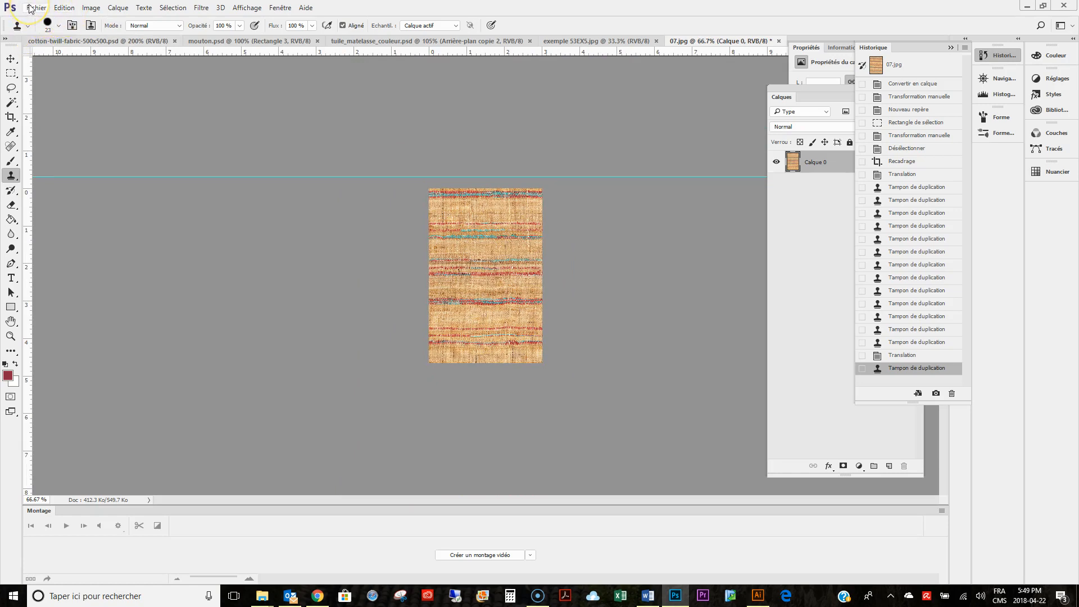
pyautogui.hotkey('ctrl', 'a')
pyautogui.click(63, 8)
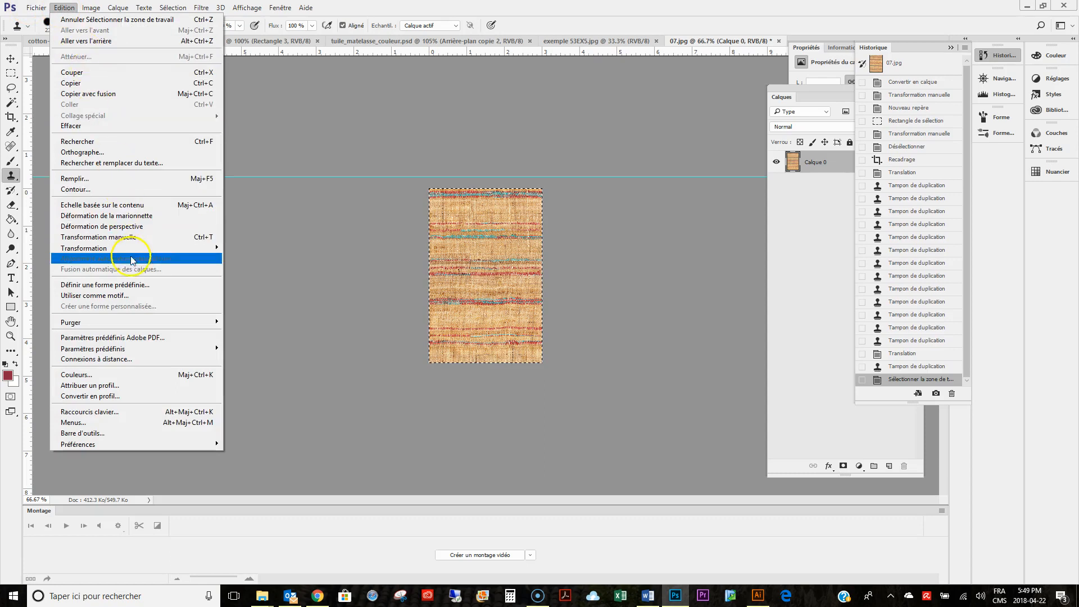
pyautogui.click(133, 296)
pyautogui.click(654, 200)
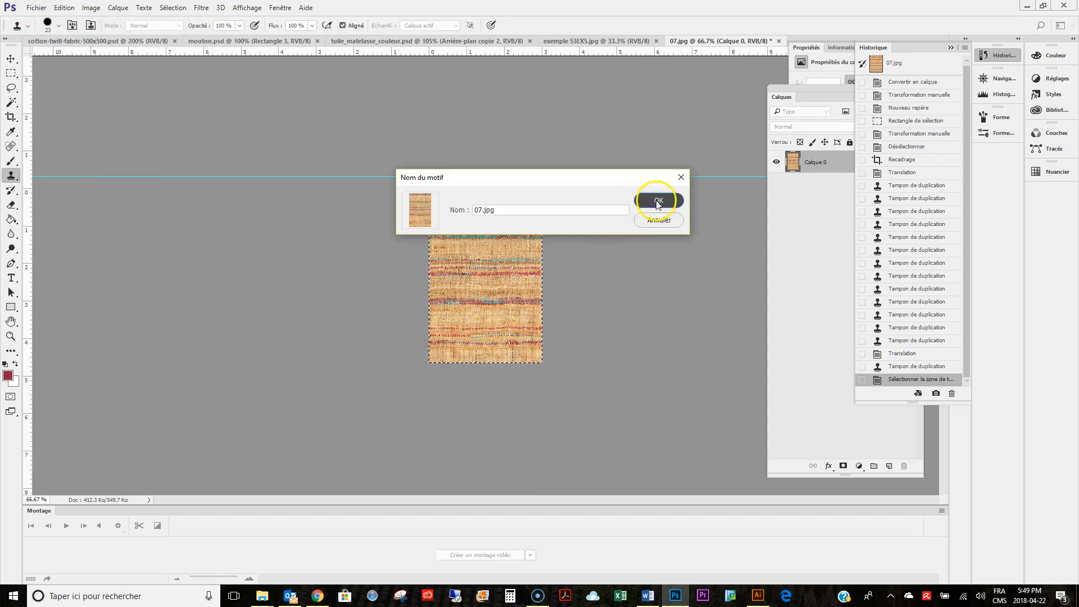
# Check the fabric tile's dimensions and resolution in the image size settings
pyautogui.click(94, 9)
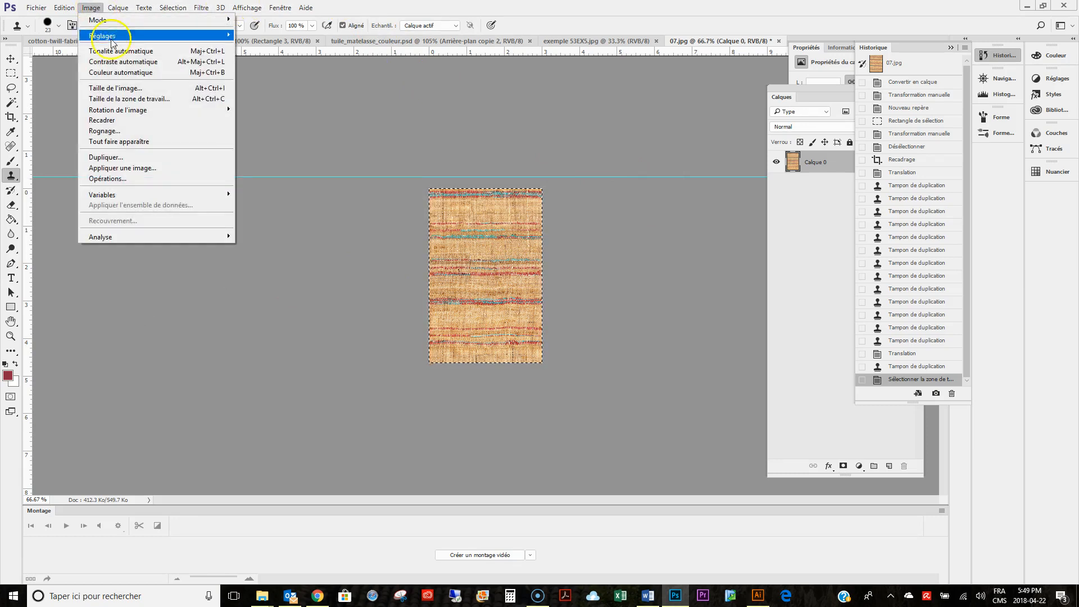
pyautogui.click(115, 88)
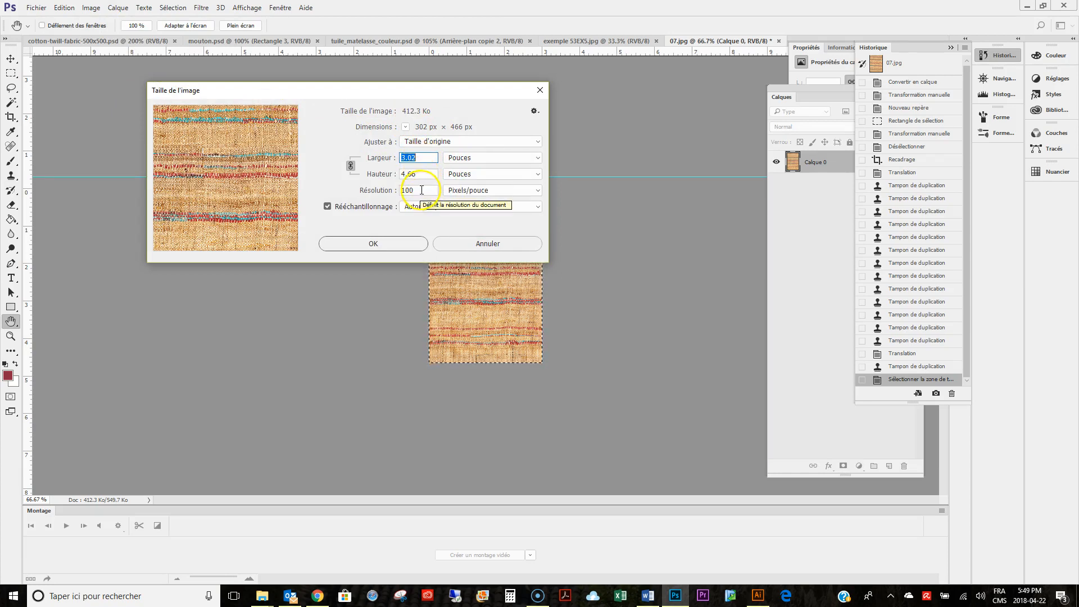
pyautogui.click(399, 243)
# Create a new 8 x 8 inch RGB document at 100 pixels per inch with a white background
pyautogui.click(36, 7)
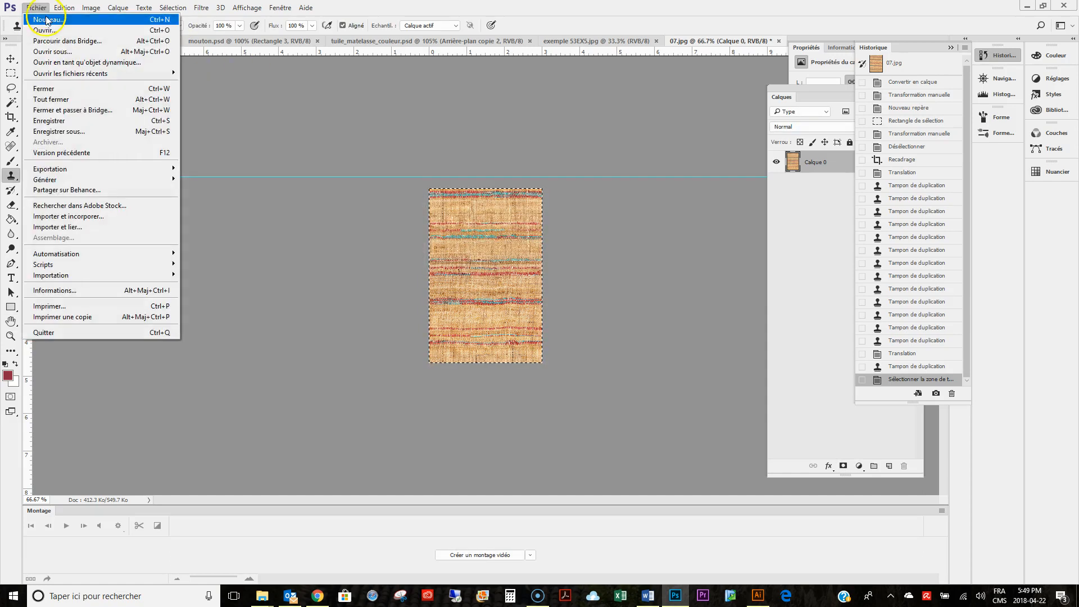
pyautogui.click(36, 8)
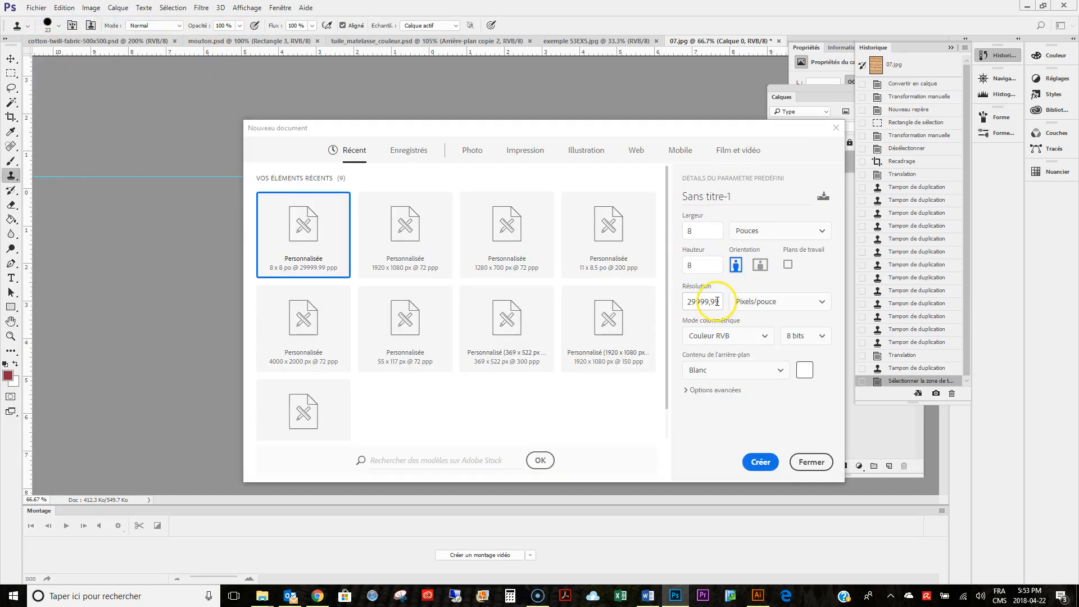
pyautogui.moveTo(721, 301); pyautogui.dragTo(686, 303)
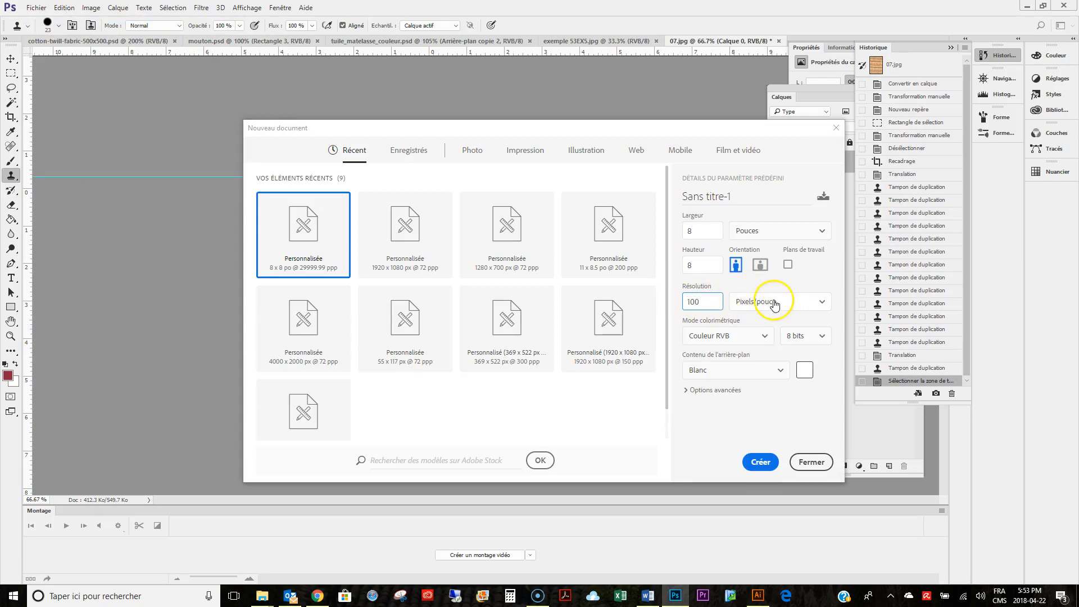
pyautogui.click(761, 462)
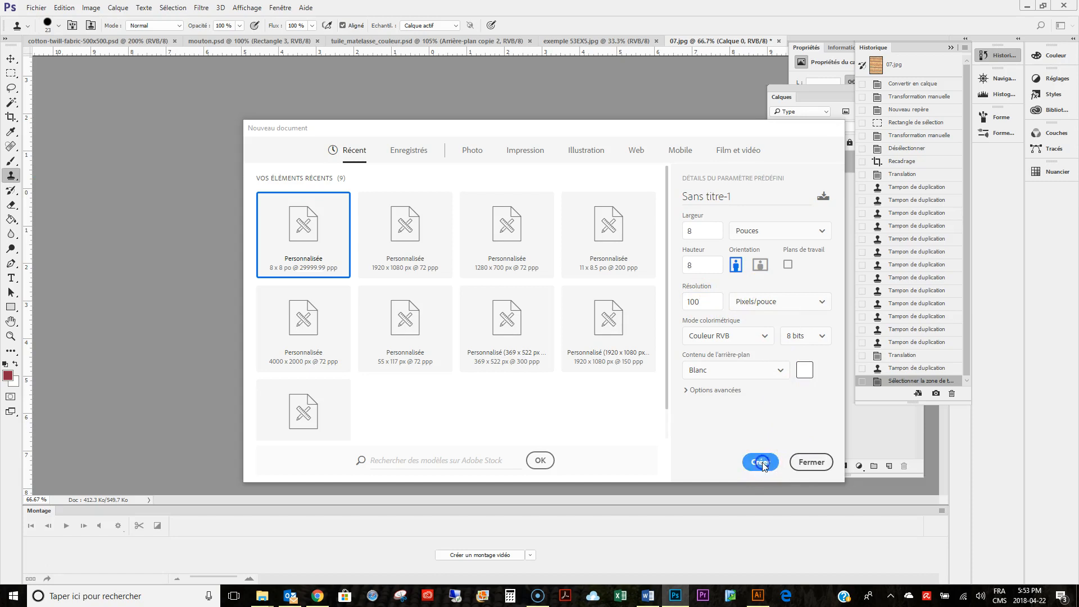
# Try to fill the blank canvas with the striped fabric pattern in Couleur blending mode at 100% opacity
pyautogui.click(64, 8)
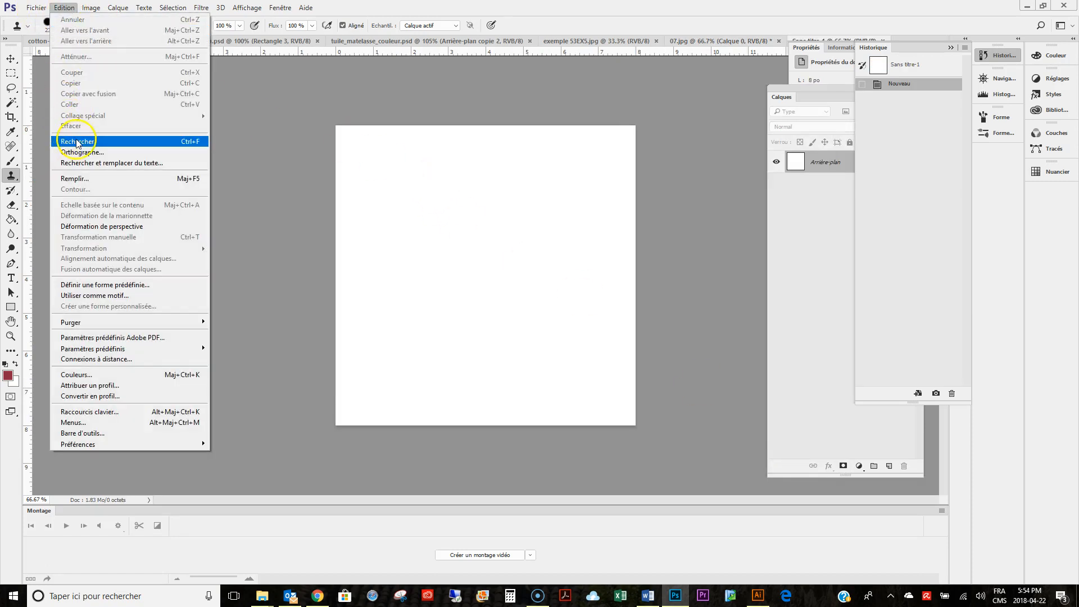
pyautogui.click(81, 178)
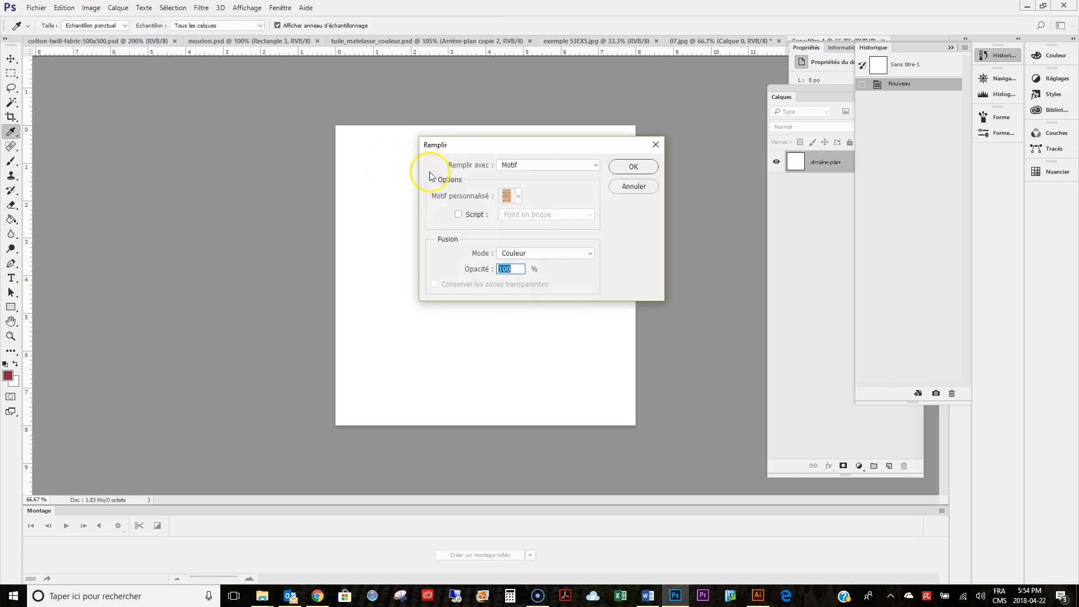
pyautogui.click(518, 196)
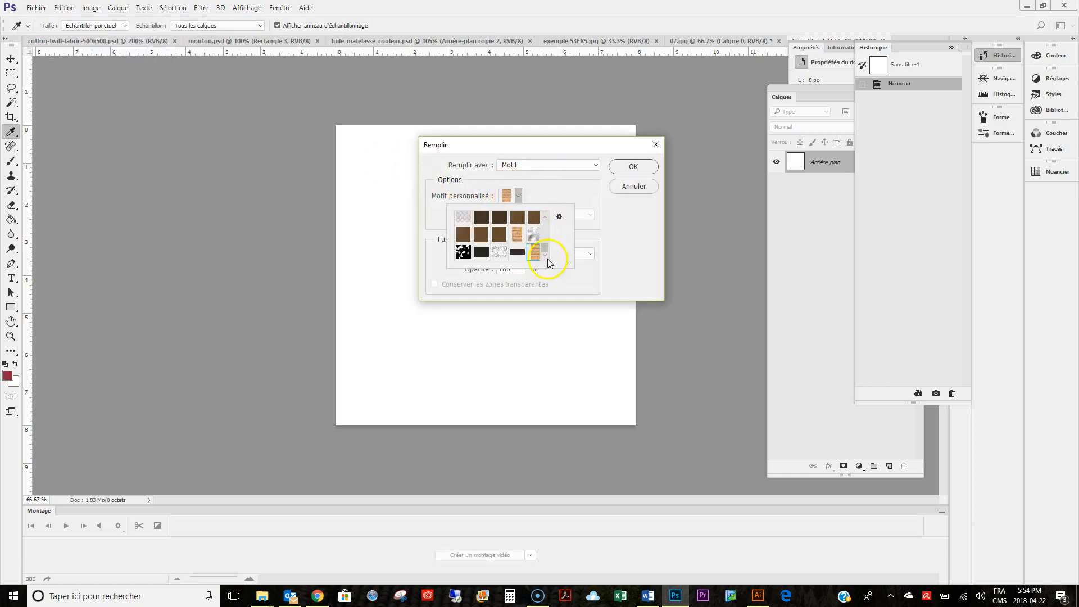
pyautogui.click(628, 166)
pyautogui.press('s')
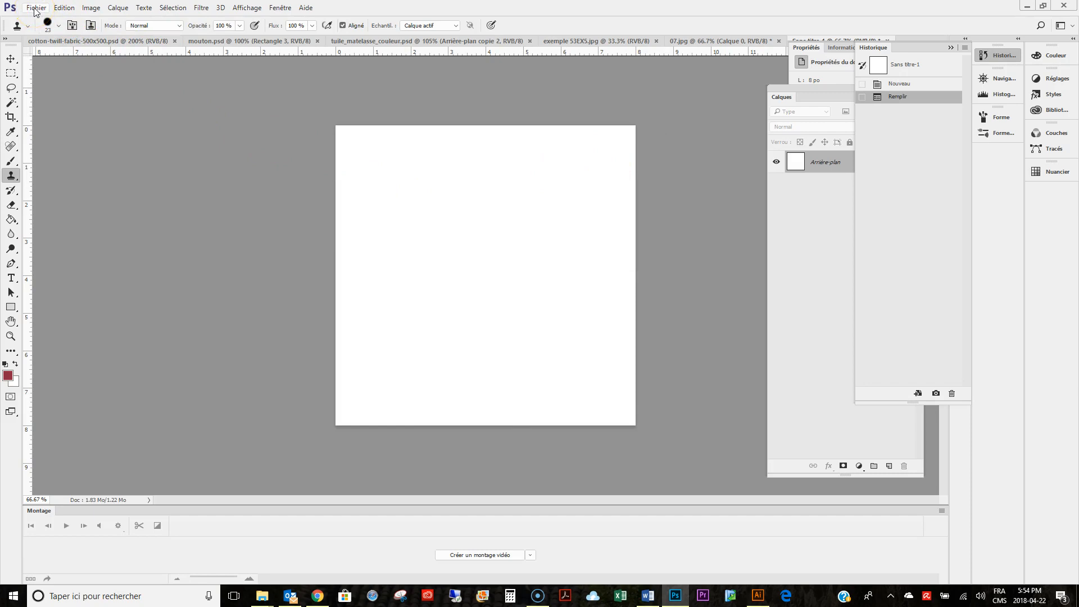
# Fill the white canvas with the striped fabric pattern at 100% opacity, using a blending mode other than Couleur
pyautogui.click(64, 8)
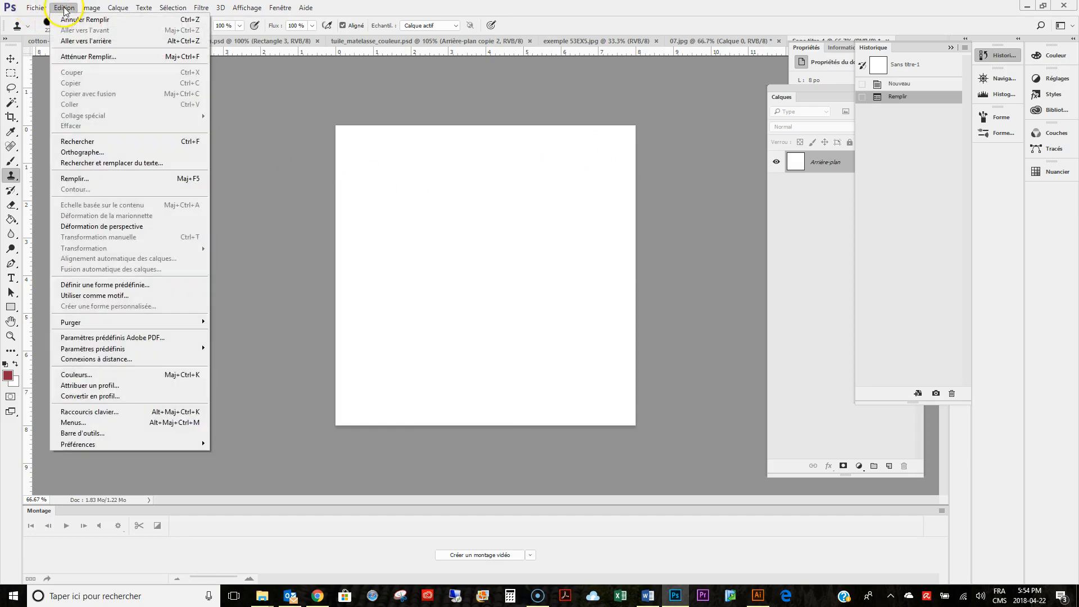
pyautogui.click(110, 178)
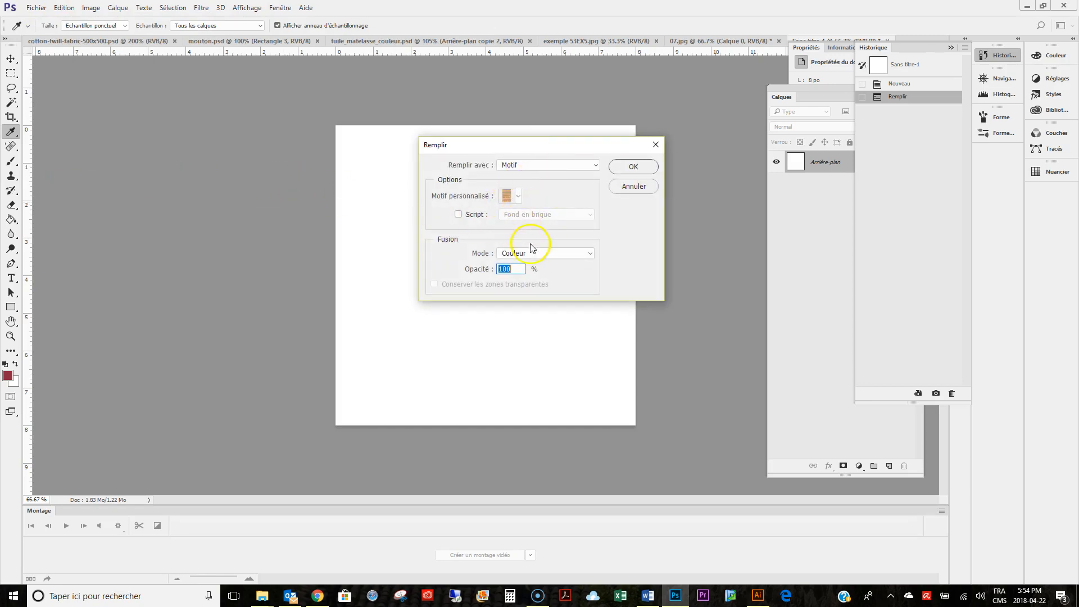
pyautogui.click(541, 254)
pyautogui.click(554, 254)
pyautogui.click(633, 169)
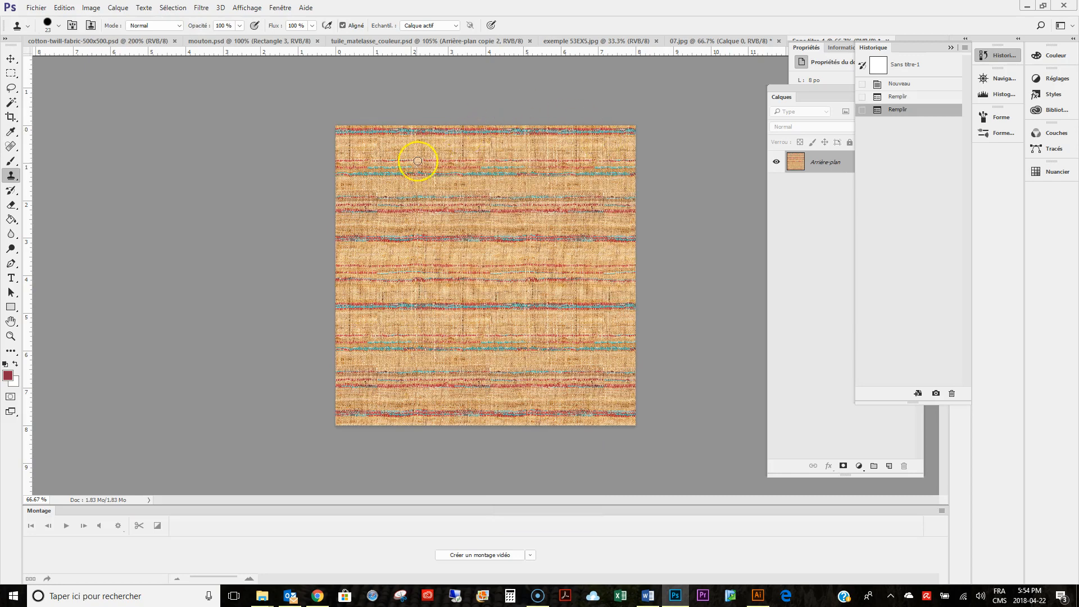